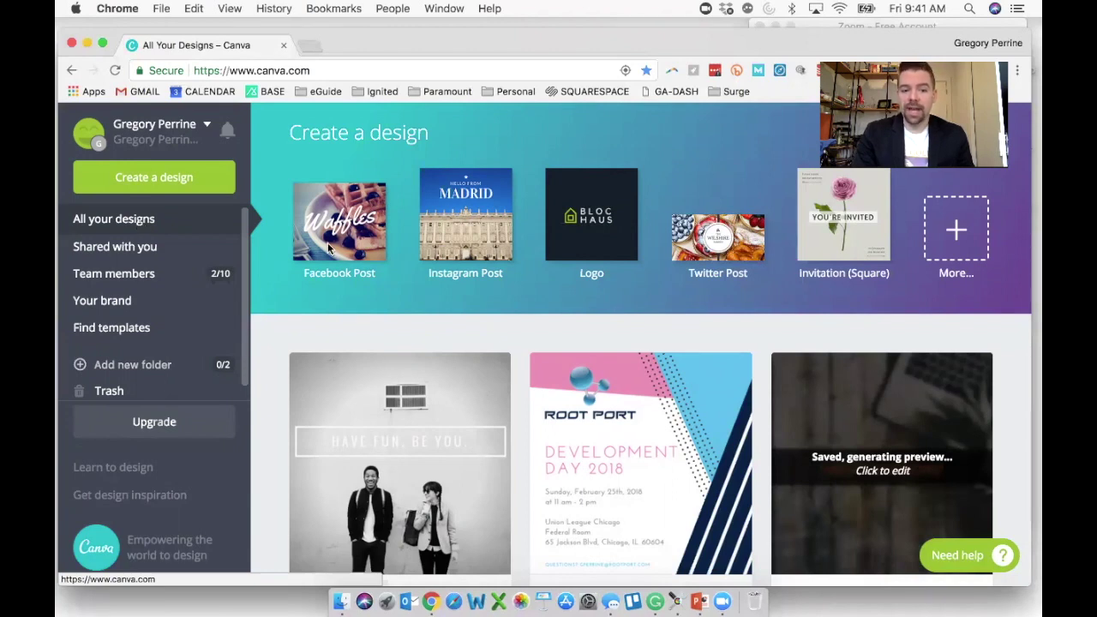
Look through the saved designs and the team's brand page, ending back on the overview of all designs
scroll(488, 382, down, 5)
scroll(488, 381, down, 5)
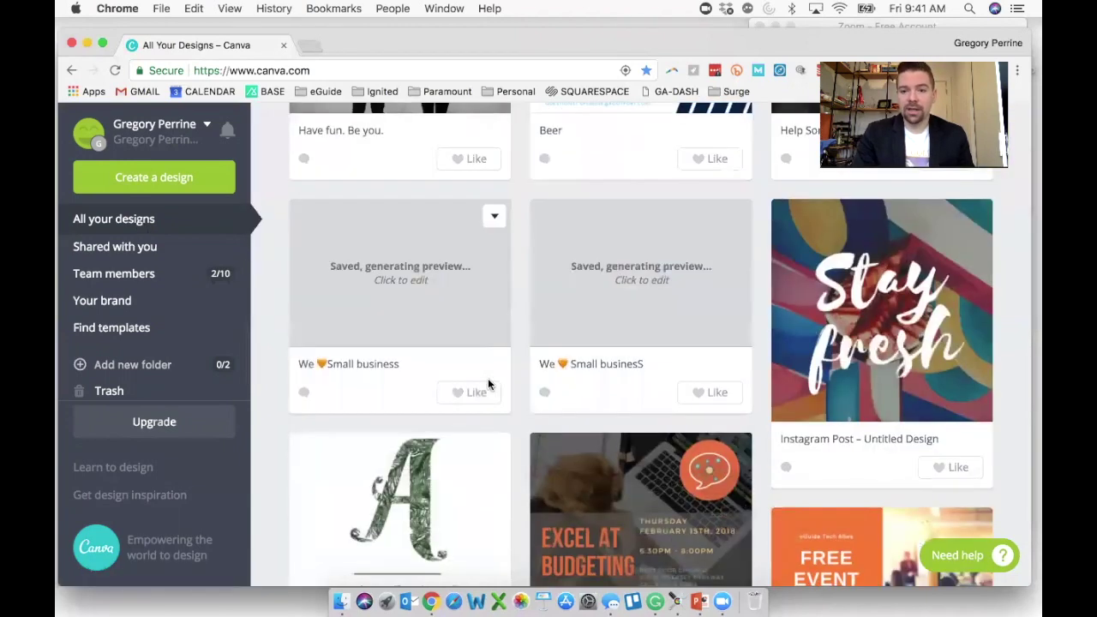
scroll(488, 385, up, 7)
scroll(488, 384, up, 3)
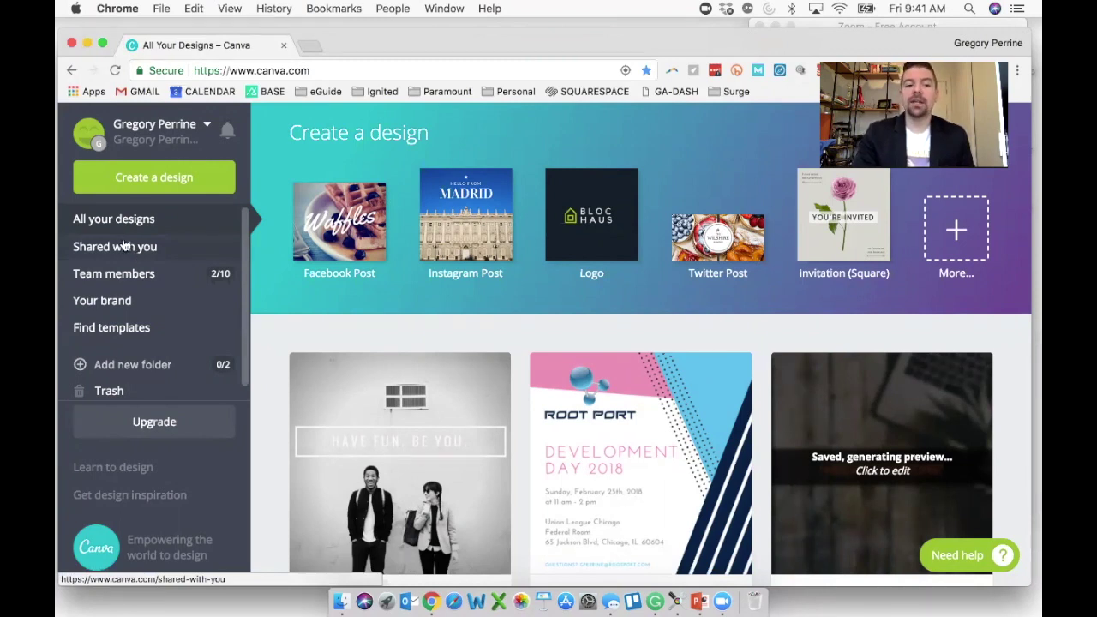
click(123, 301)
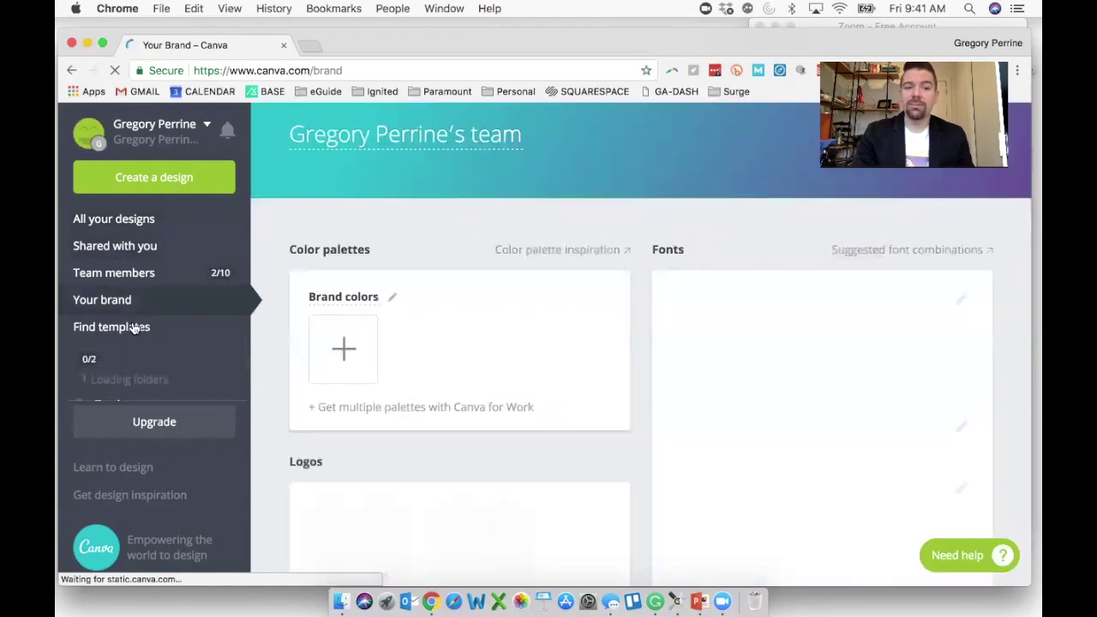
click(110, 224)
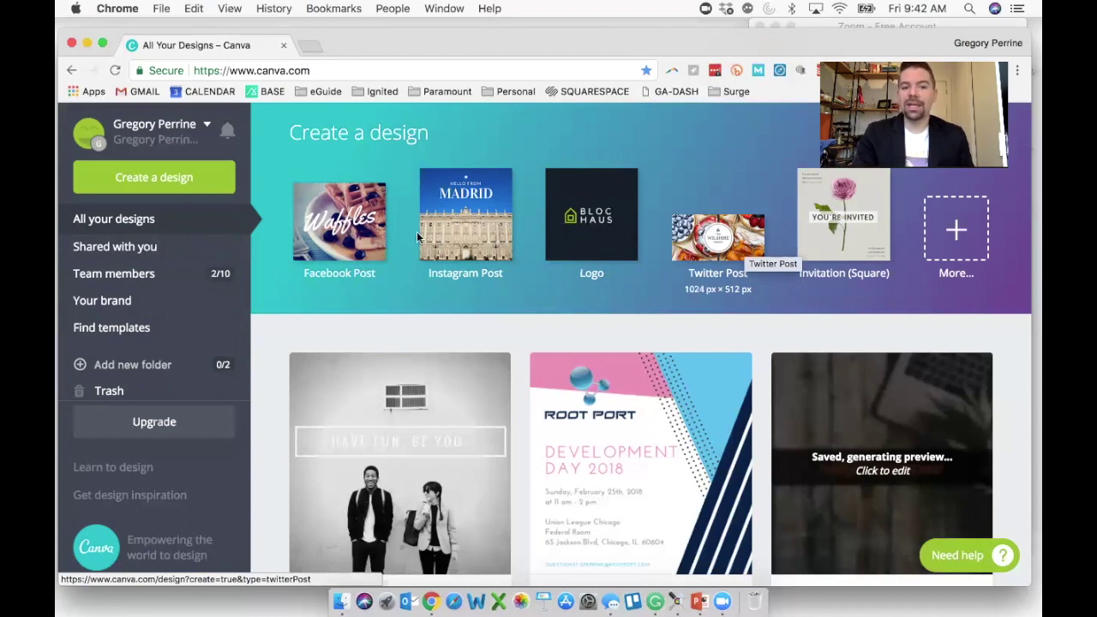
Create a new Facebook Post design and apply the "Buy 1 Get 1 Free" winter coffee layout
click(347, 226)
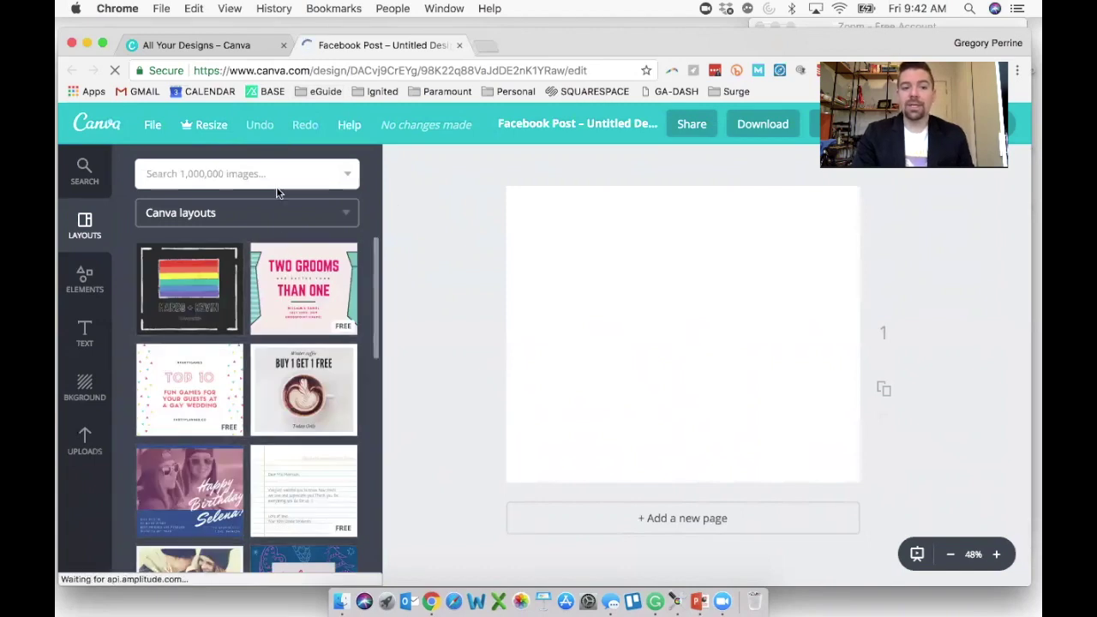
scroll(276, 314, down, 1)
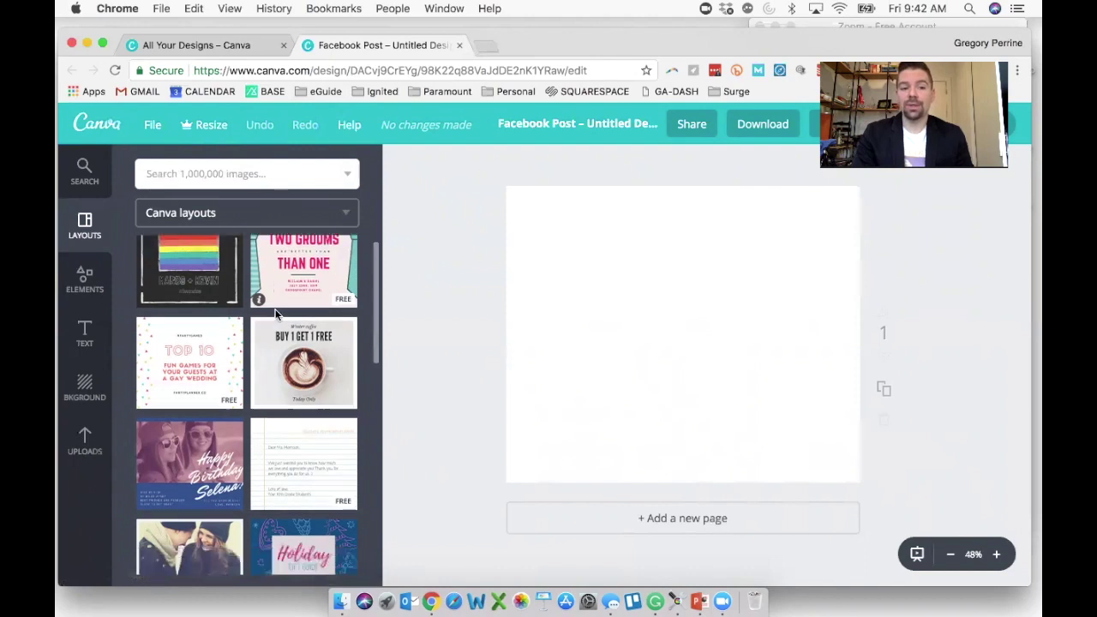
scroll(277, 316, down, 1)
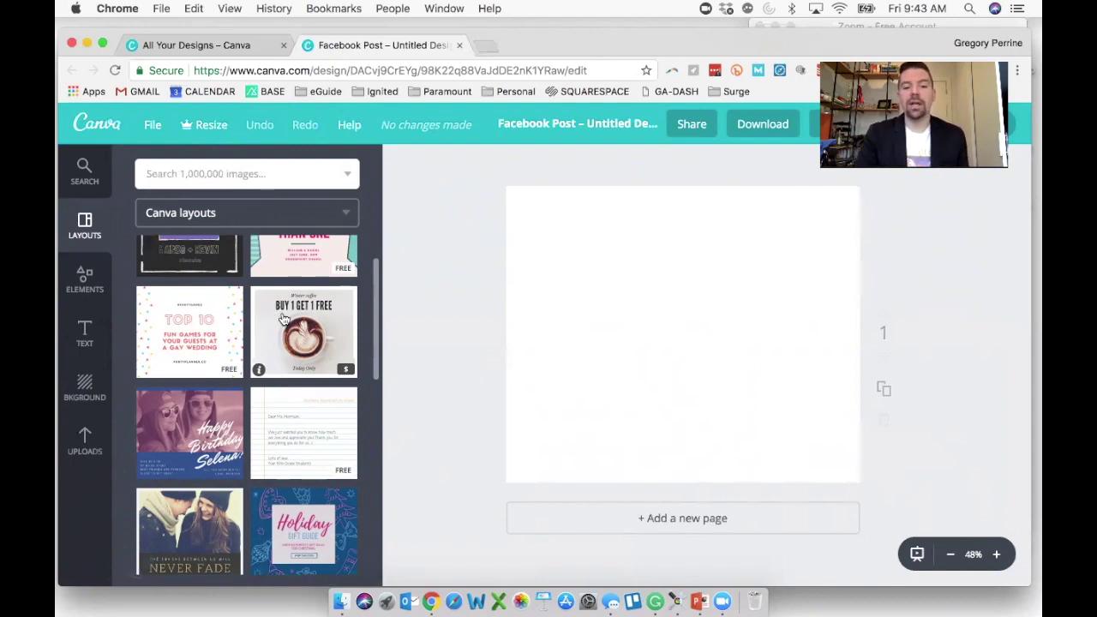
click(302, 328)
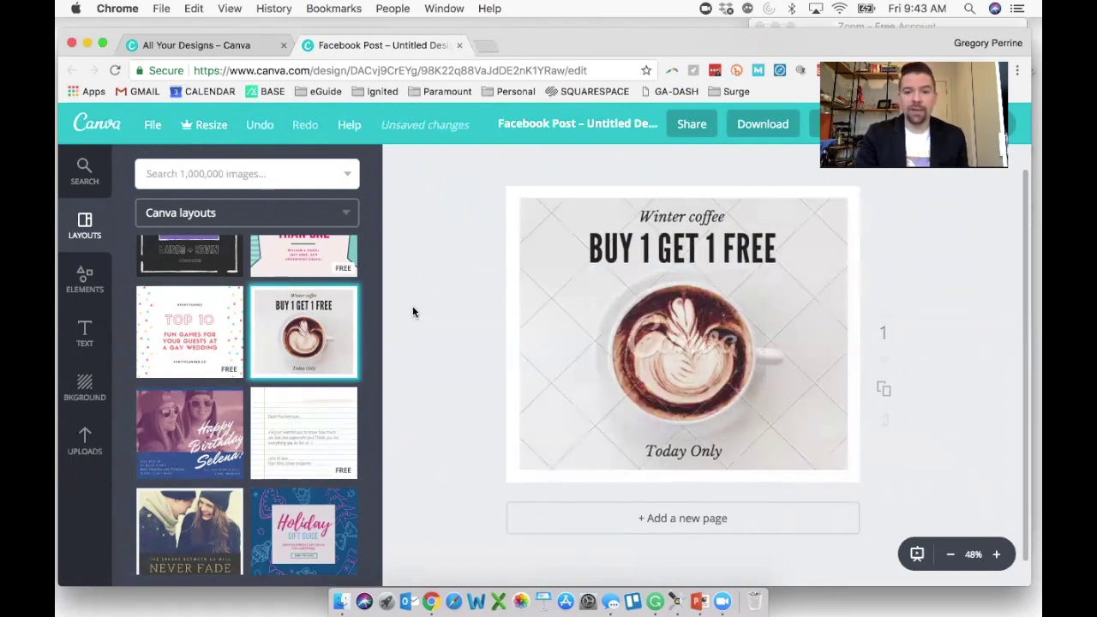
Browse the Canva layouts and replace the coffee layout with the free "Good luck" balloon layout
mouse_move(304, 377)
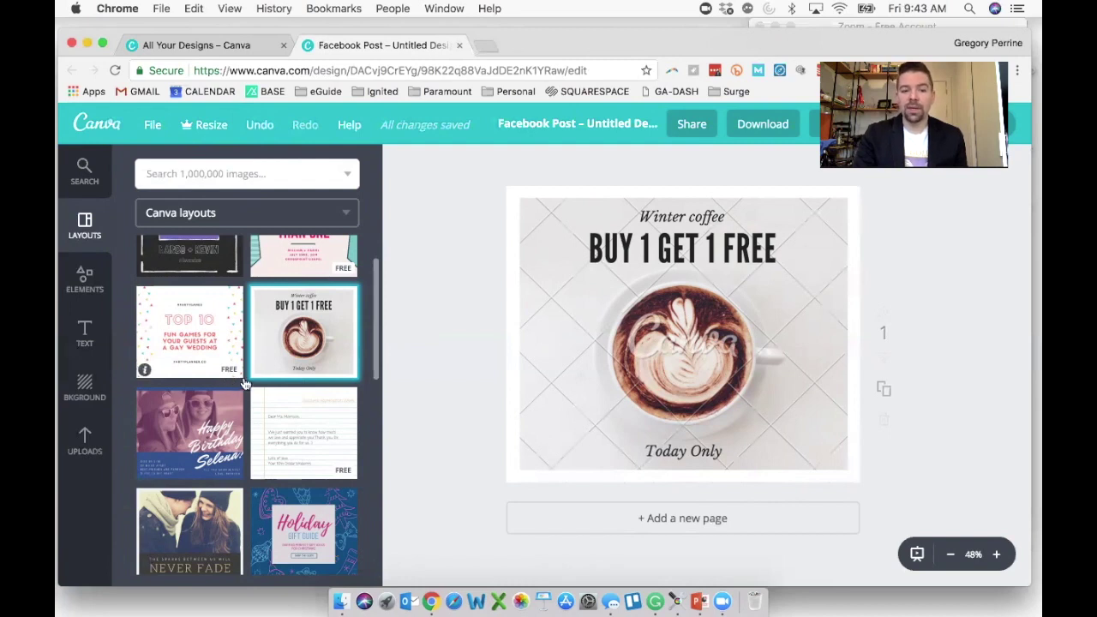
scroll(242, 382, up, 2)
scroll(244, 384, down, 4)
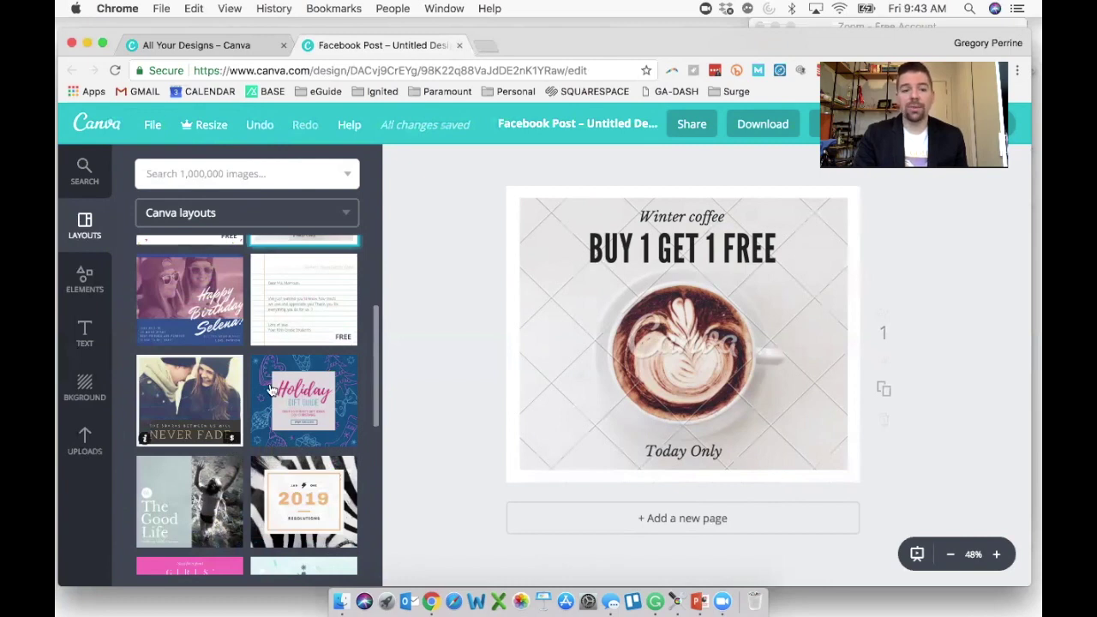
scroll(270, 382, up, 5)
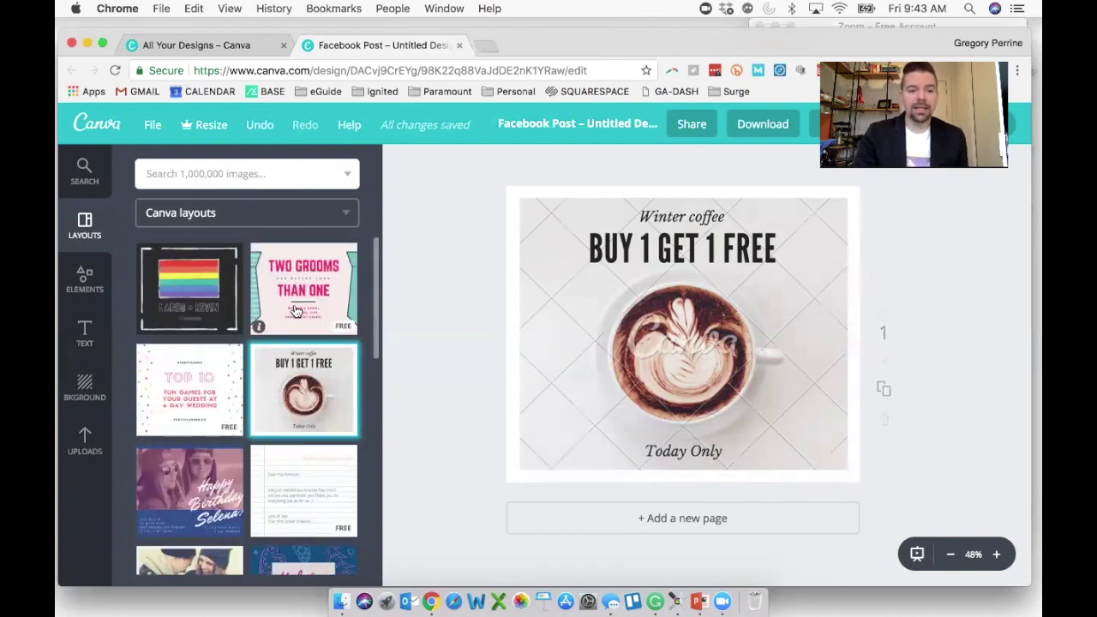
scroll(236, 386, down, 7)
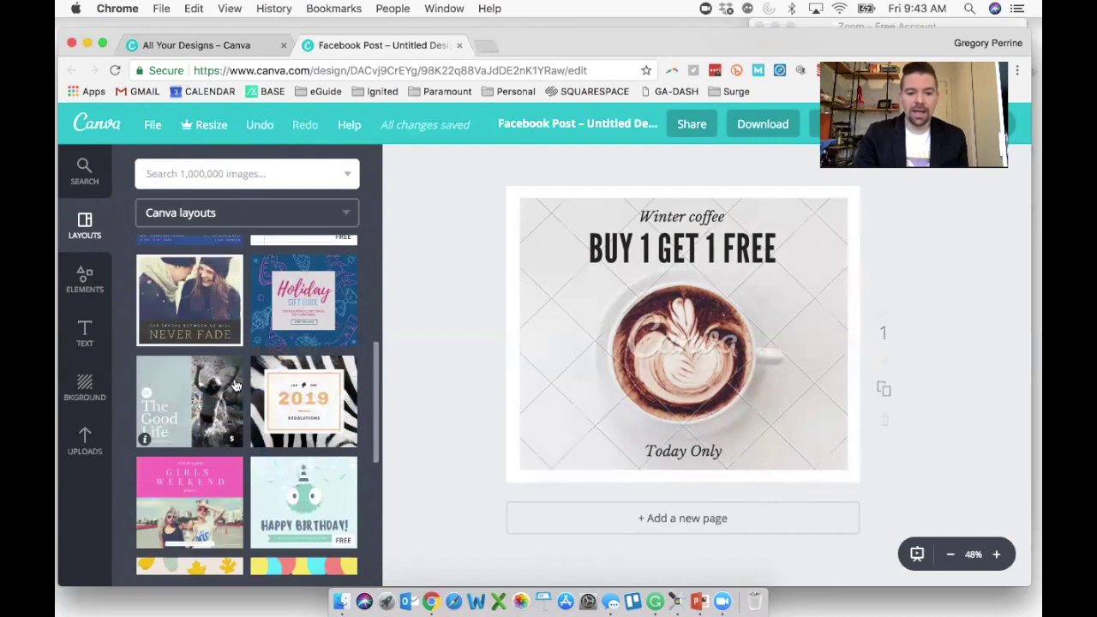
scroll(236, 386, down, 2)
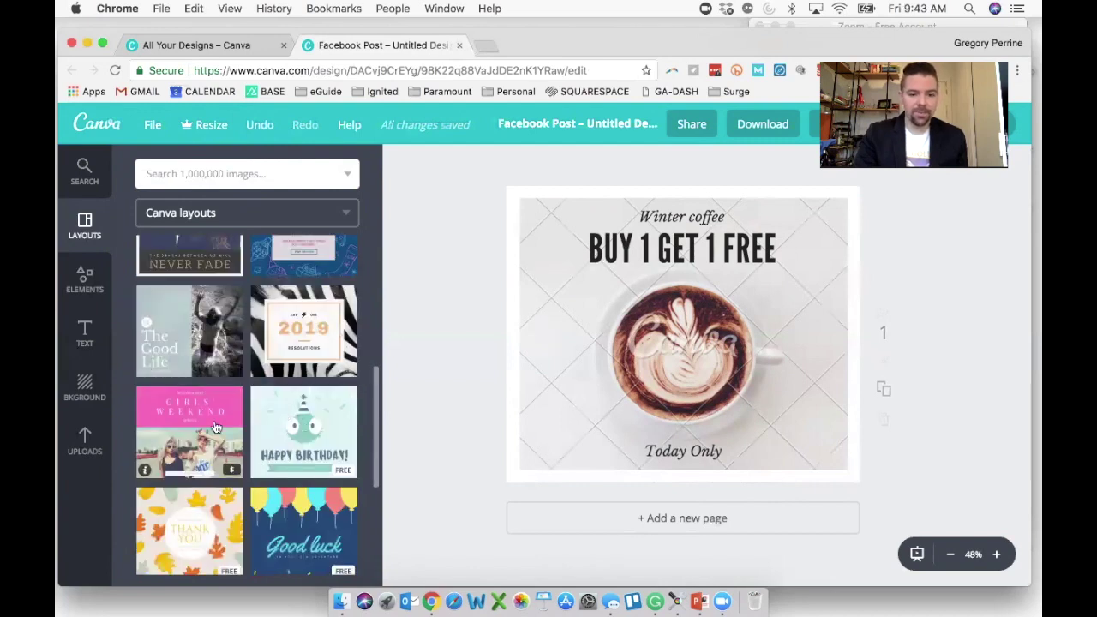
scroll(310, 428, down, 3)
click(310, 429)
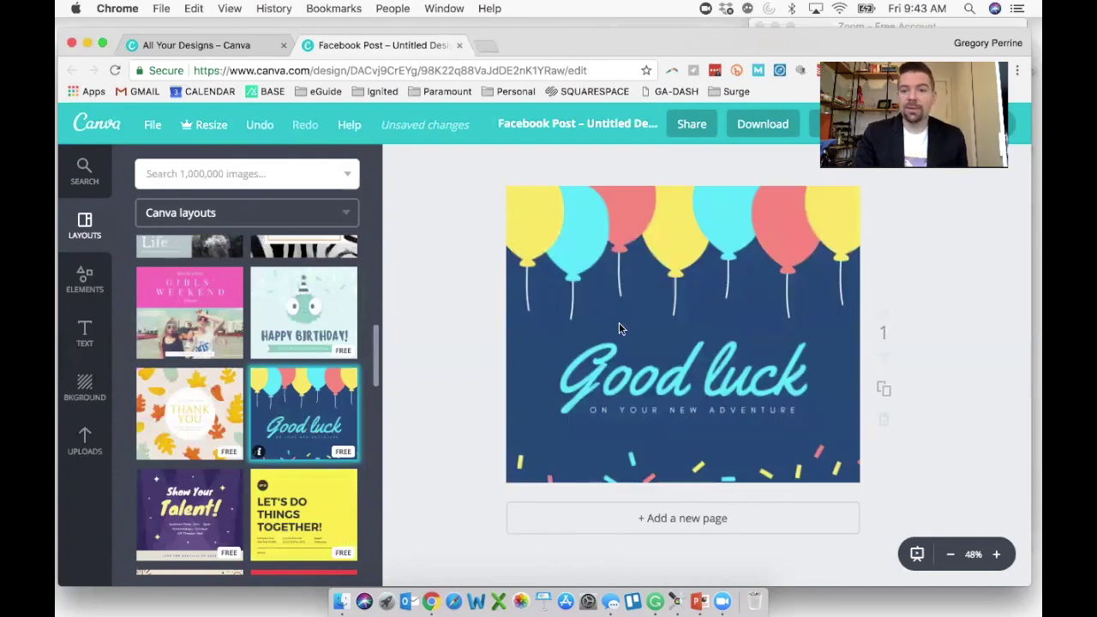
Recolor the leftmost yellow balloon with orange from the default palette
click(545, 230)
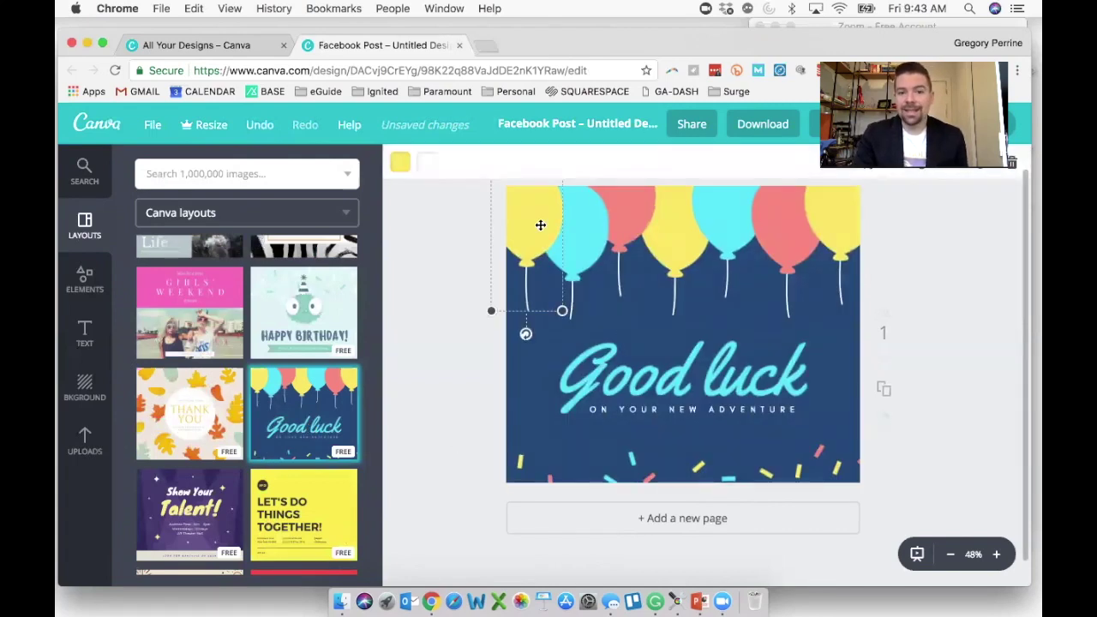
click(400, 162)
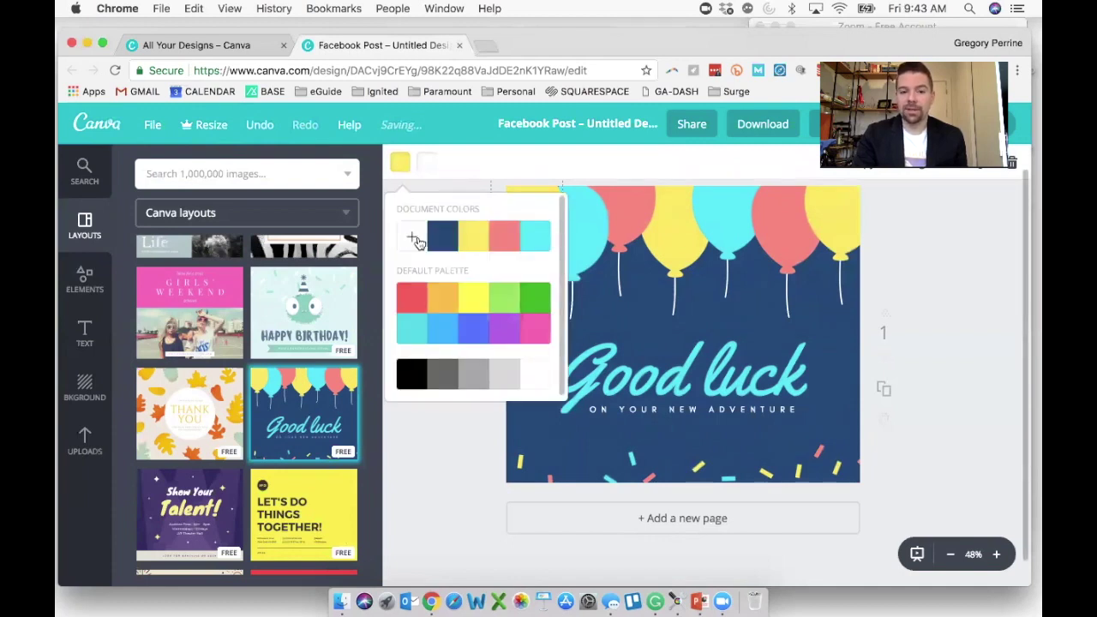
click(438, 310)
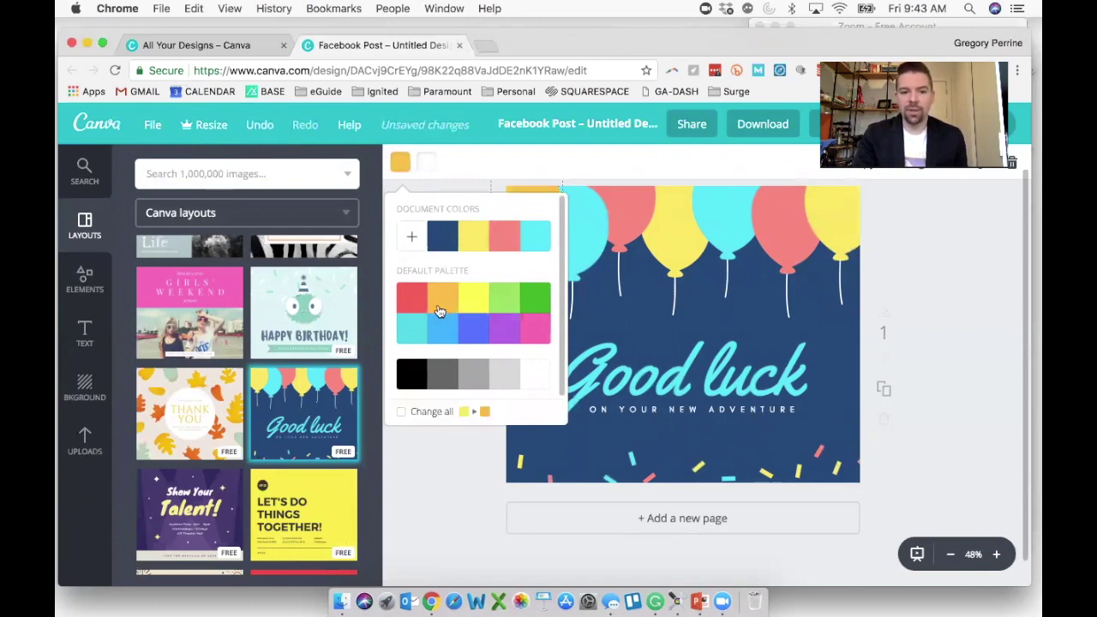
click(455, 187)
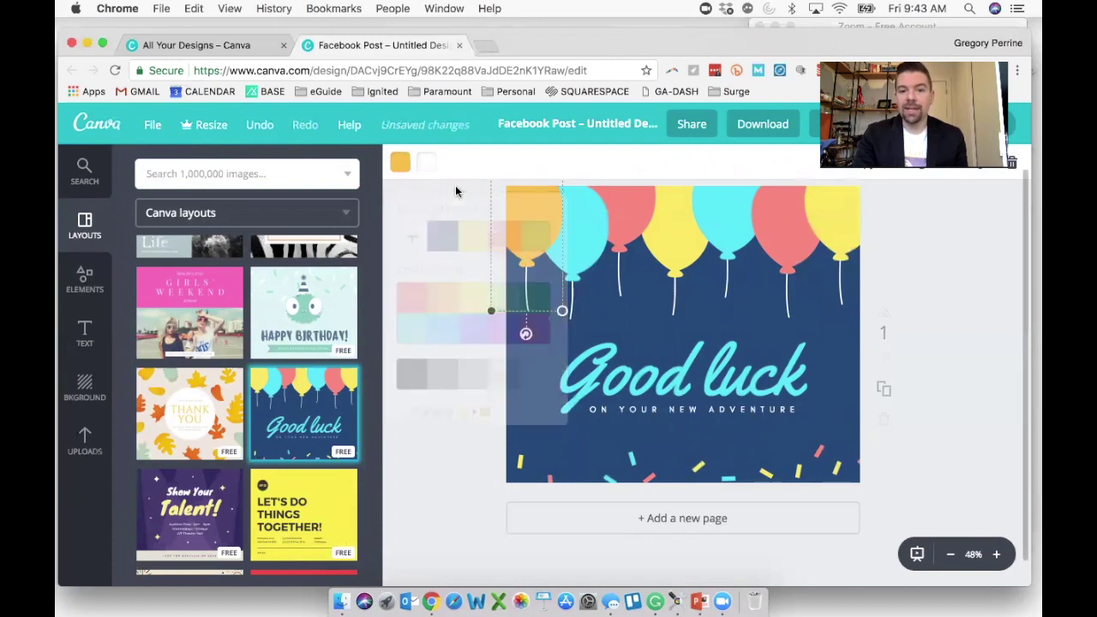
Recolor the third balloon from the left, the pink one, with light green from the default palette
click(590, 238)
click(628, 223)
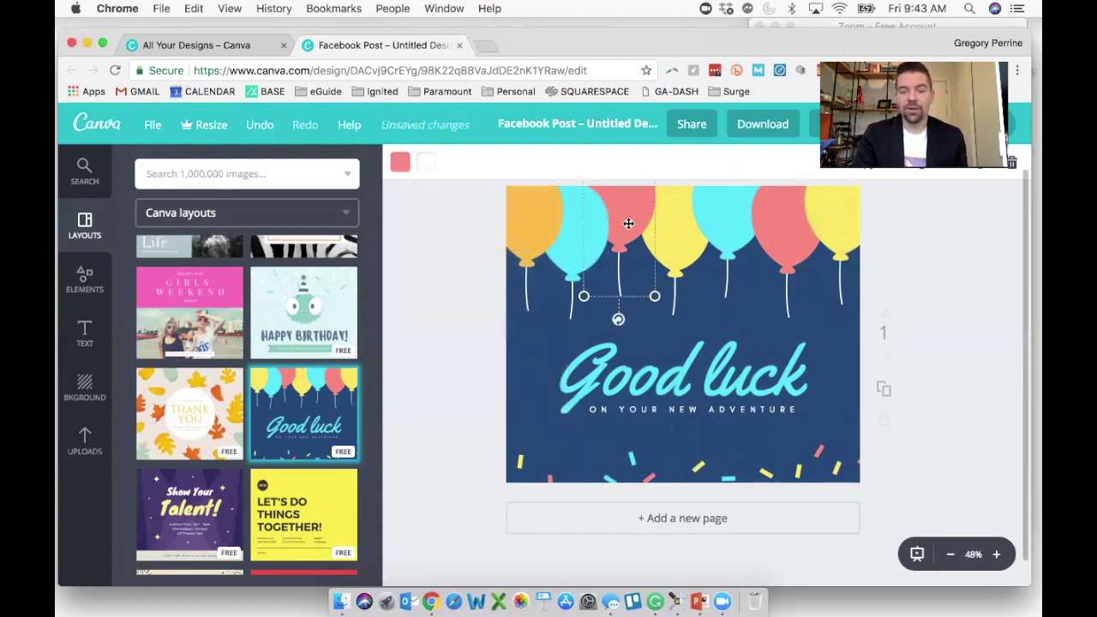
click(402, 167)
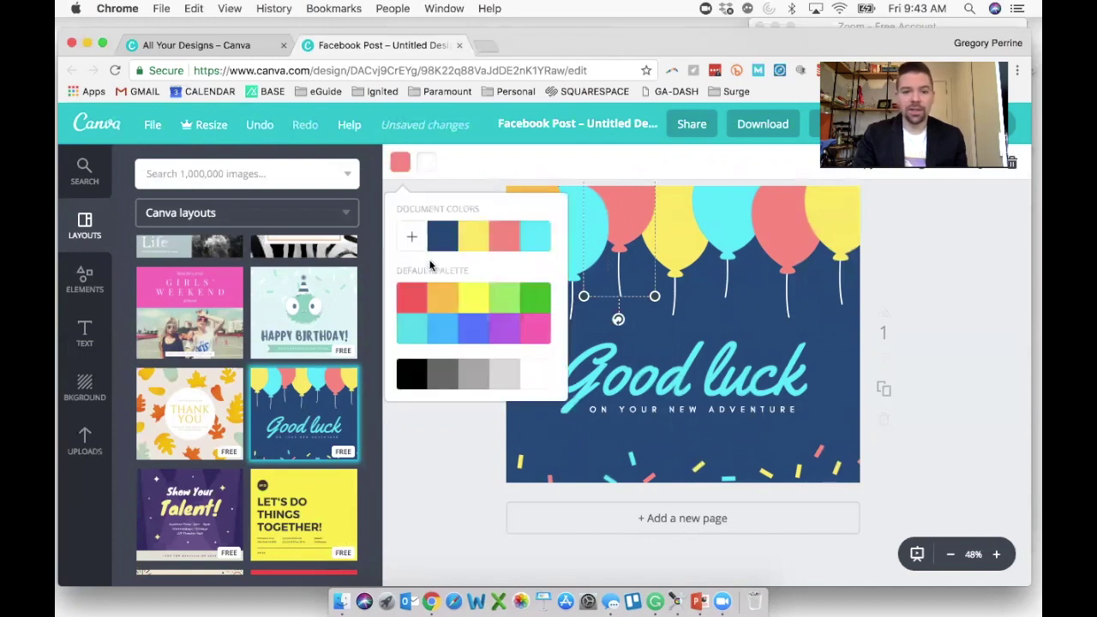
click(499, 302)
Recolor the middle yellow balloon orange and the cyan balloon to its right light green (#99e265)
click(680, 232)
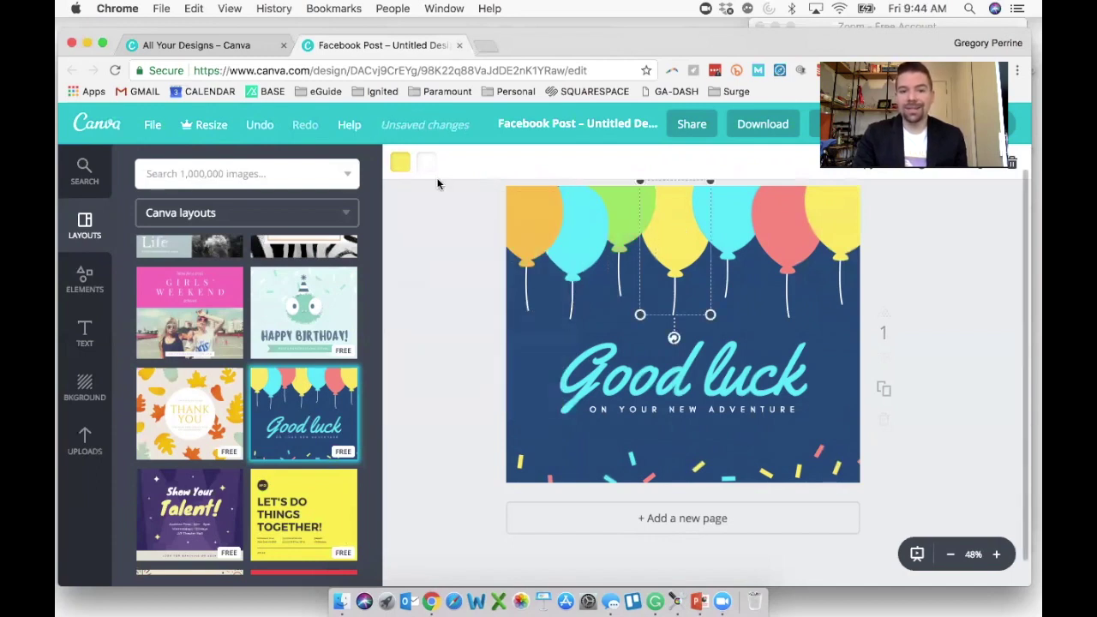
click(400, 163)
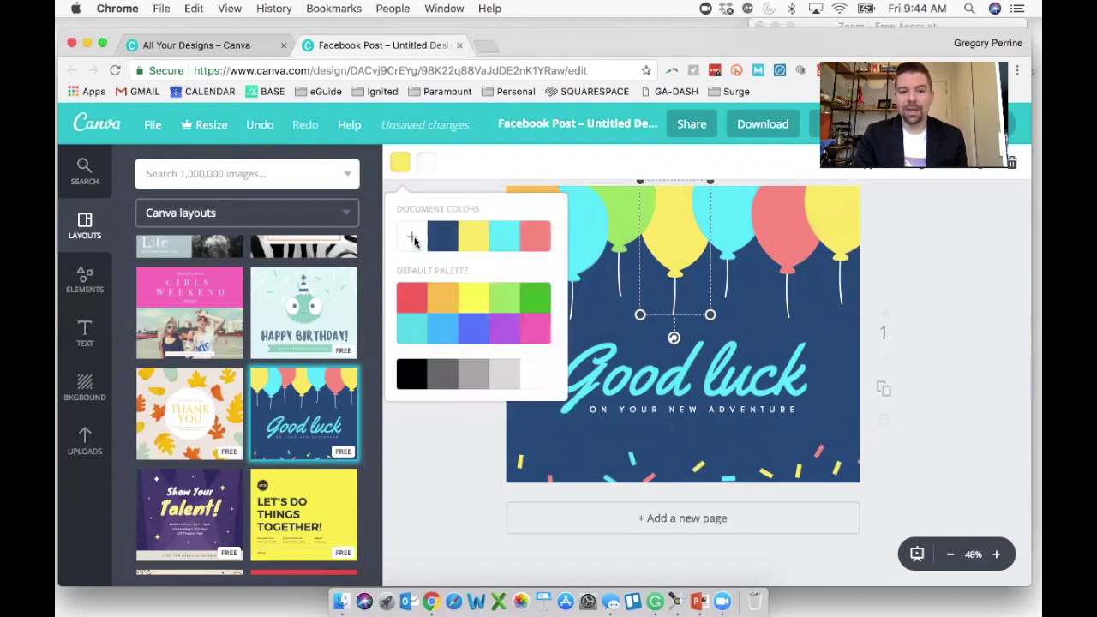
click(438, 297)
click(726, 231)
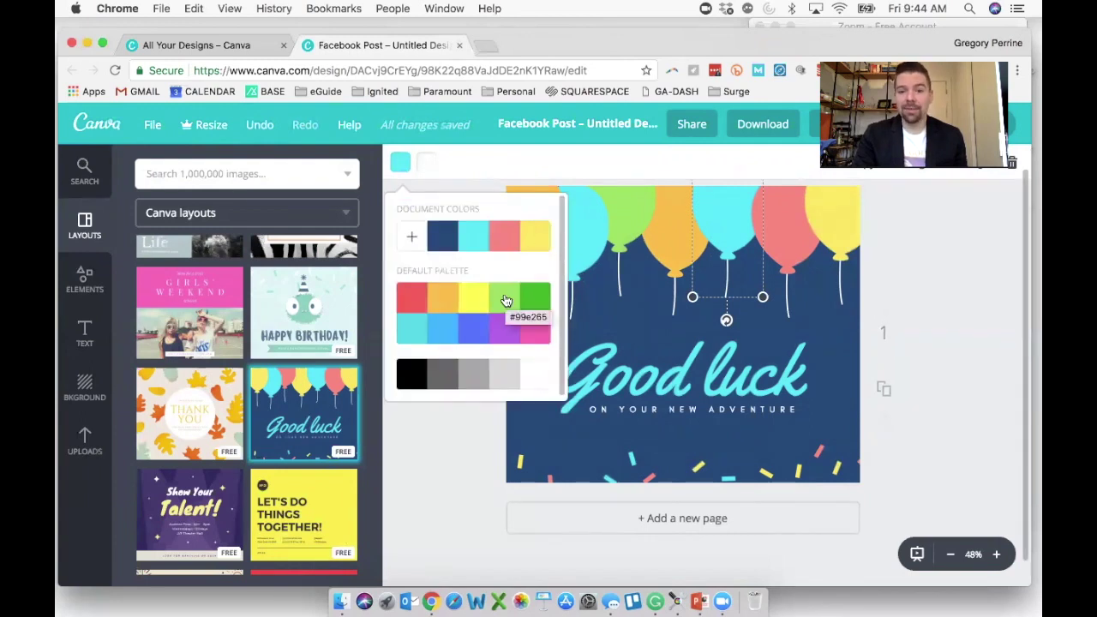
click(506, 300)
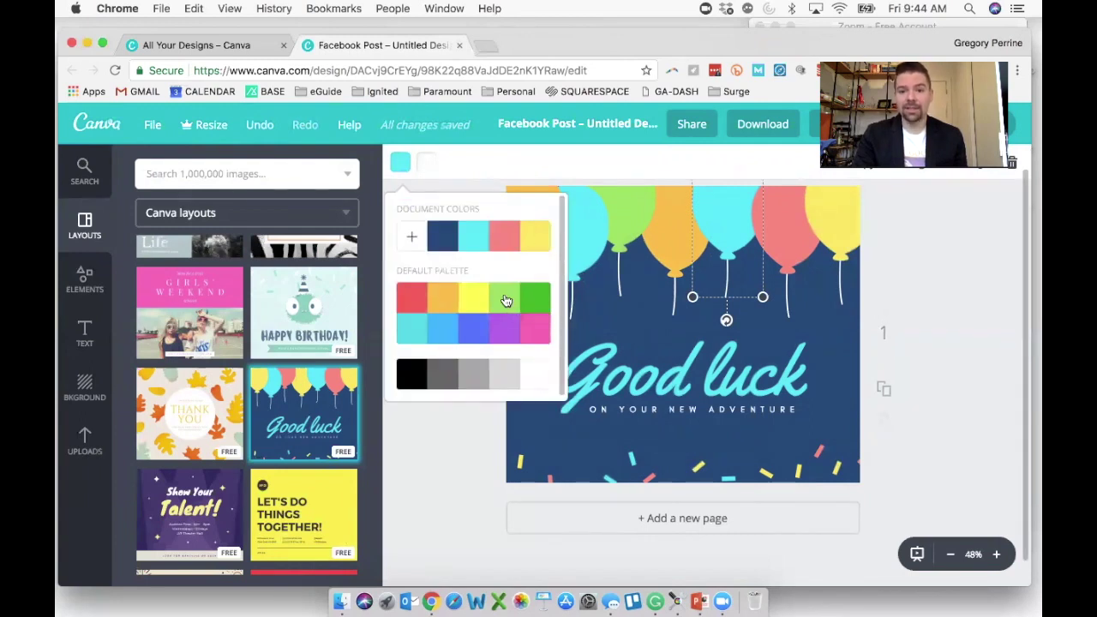
Recolor the rightmost yellow balloon turquoise and the remaining pink balloon beside it orange, using the default palette
click(827, 227)
click(400, 161)
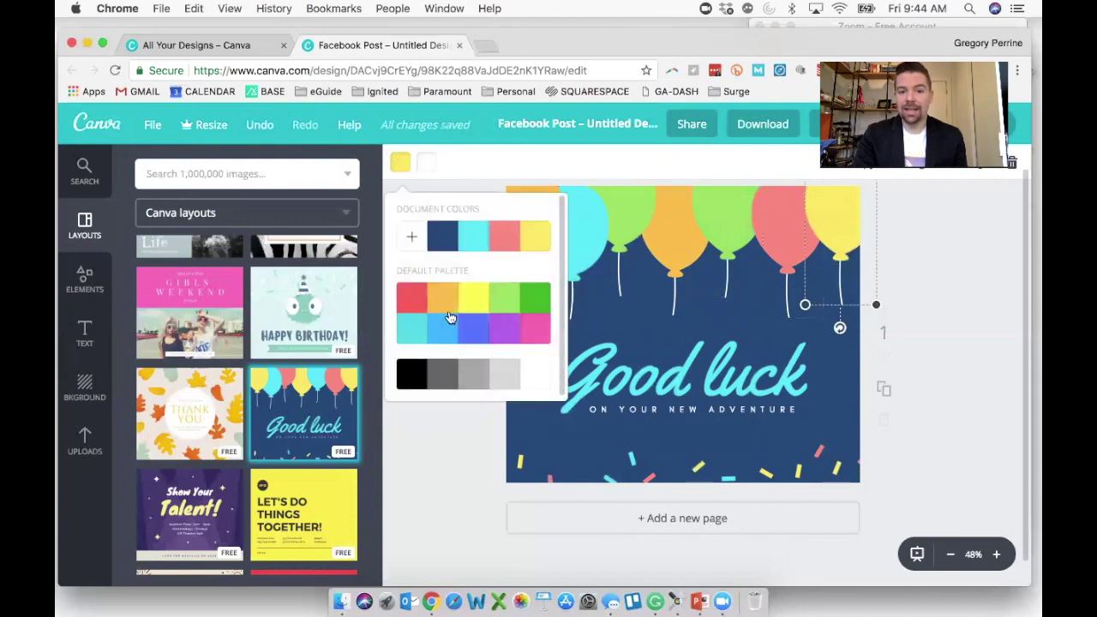
click(412, 329)
click(778, 242)
click(400, 161)
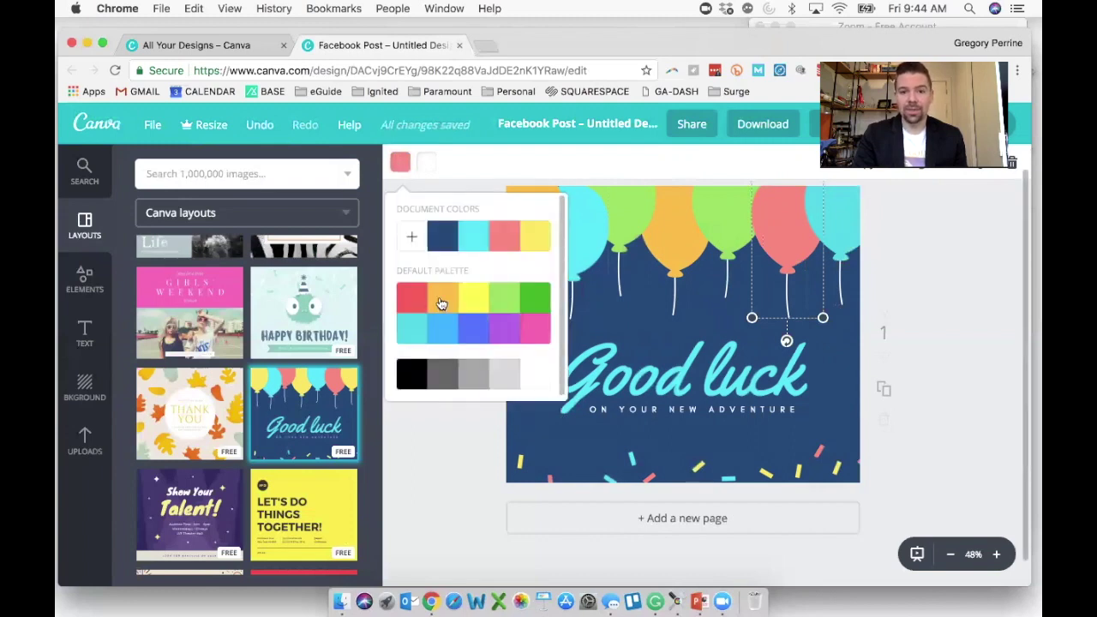
click(440, 303)
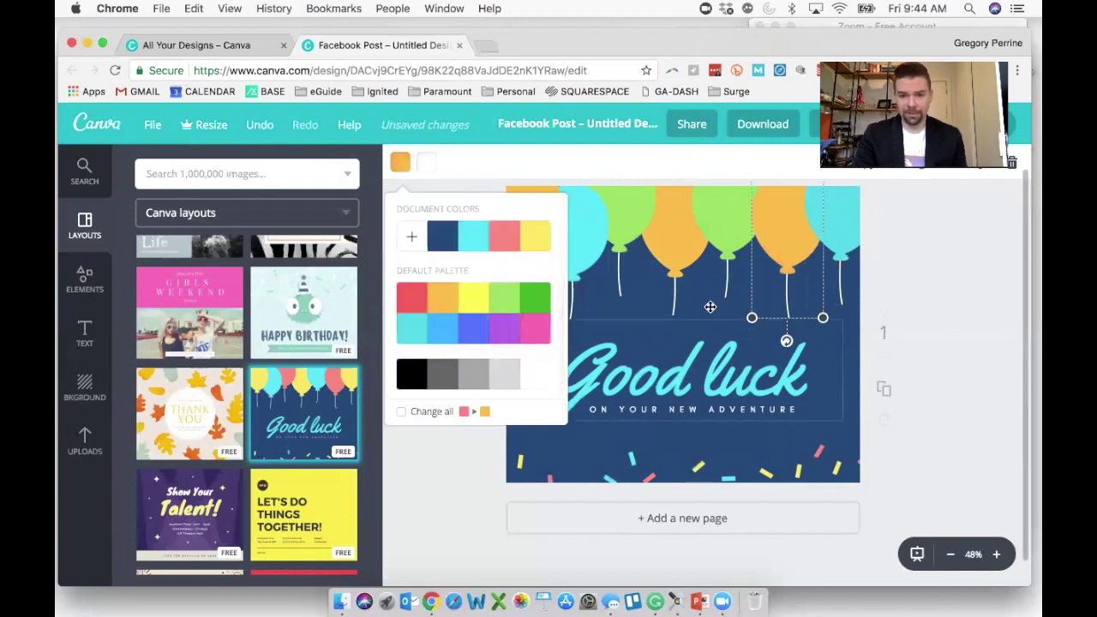
Nudge the middle orange balloon slightly to the left and delete the confetti graphic along the design's lower edge
click(676, 233)
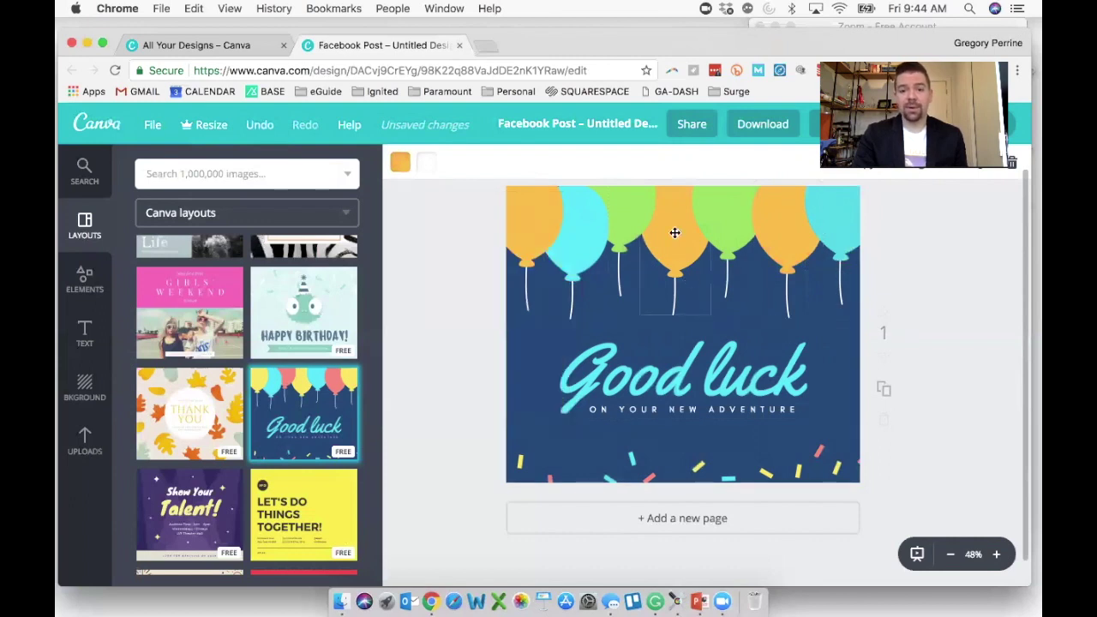
drag(650, 251, 669, 232)
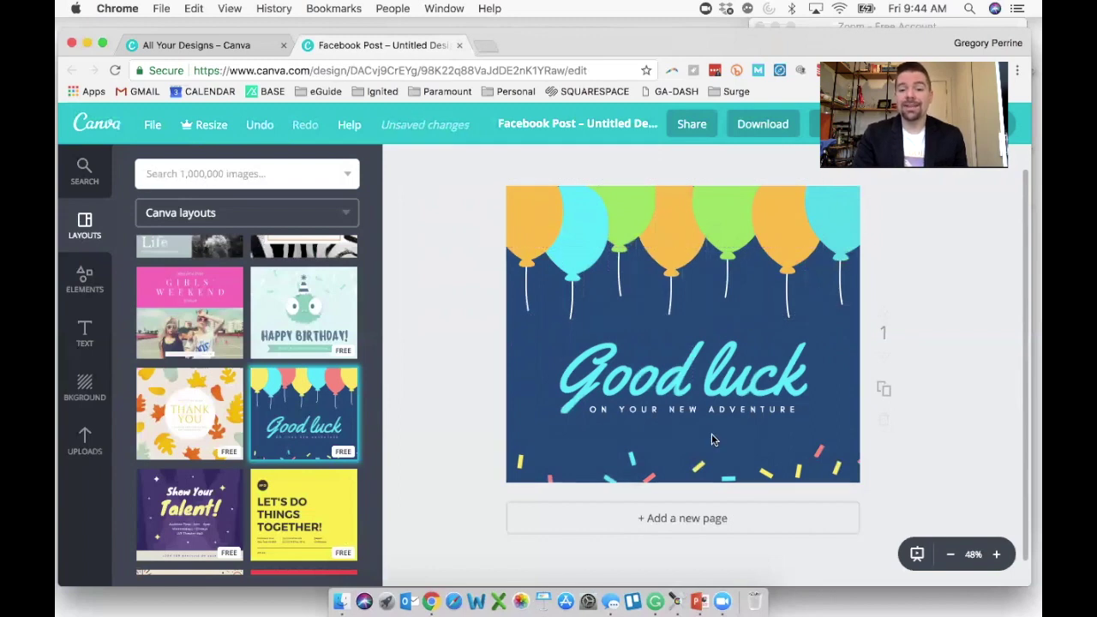
click(638, 463)
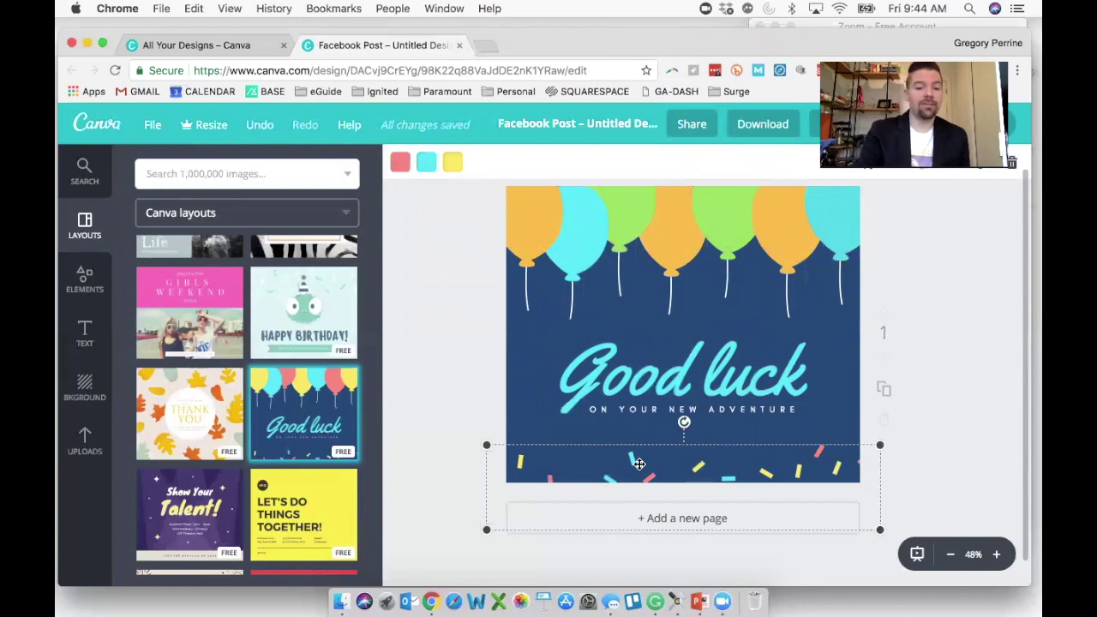
key(Delete)
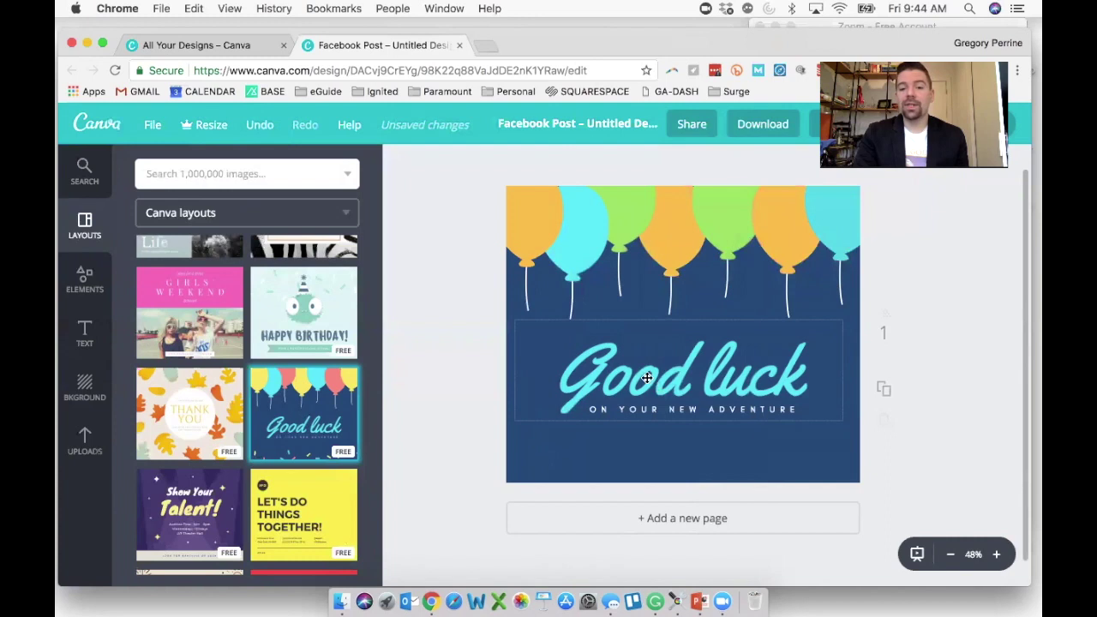
Change the font of the entire "Good luck" heading to Exo Thin
click(594, 355)
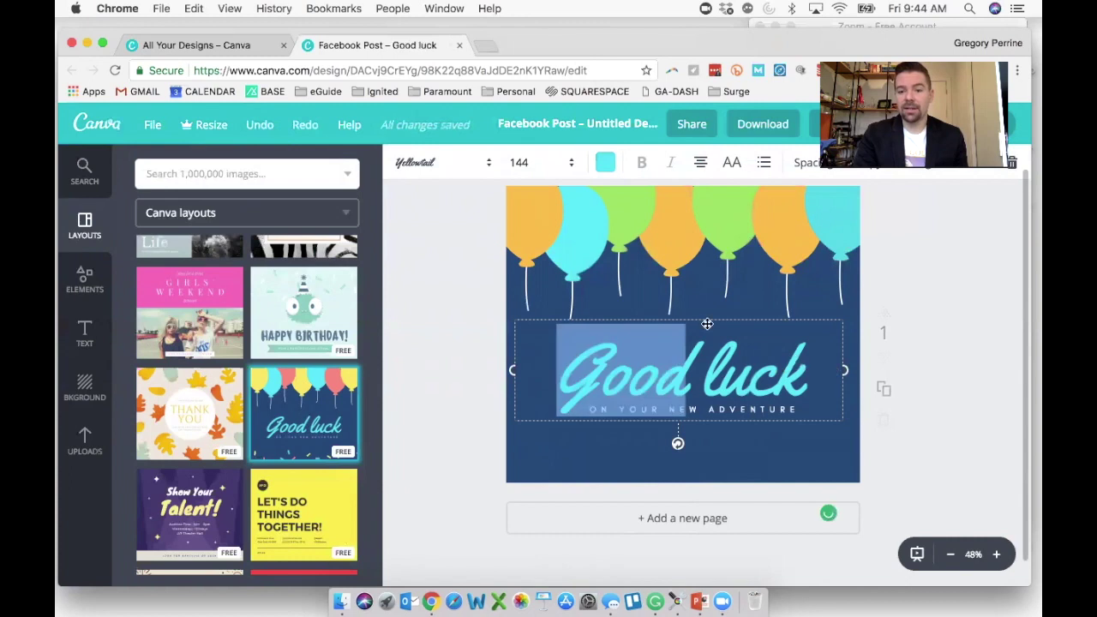
triple_click(718, 366)
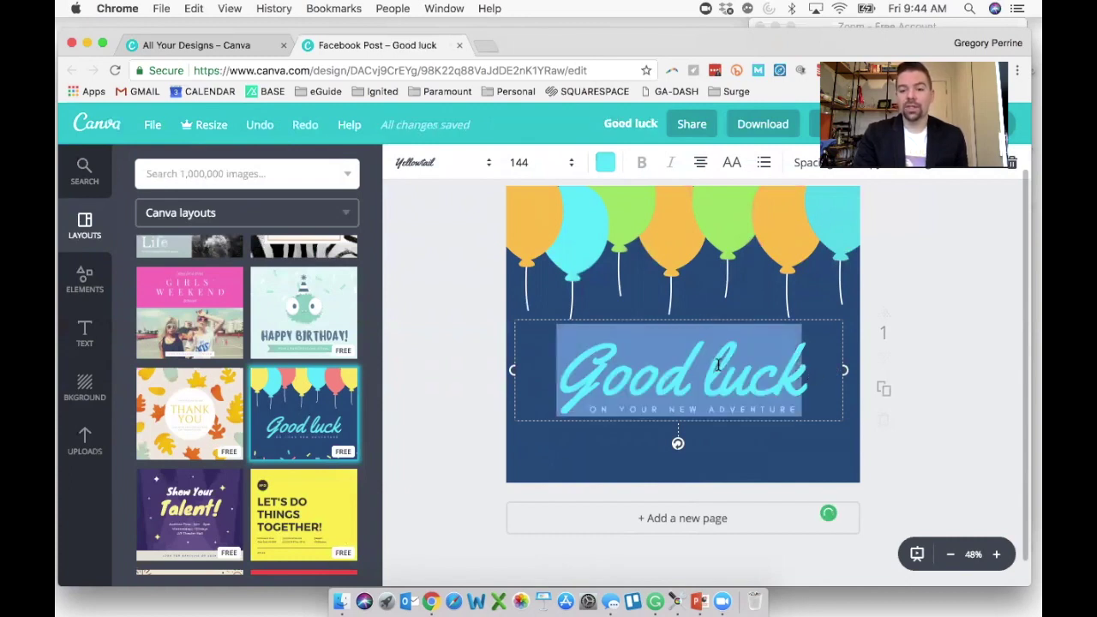
click(435, 171)
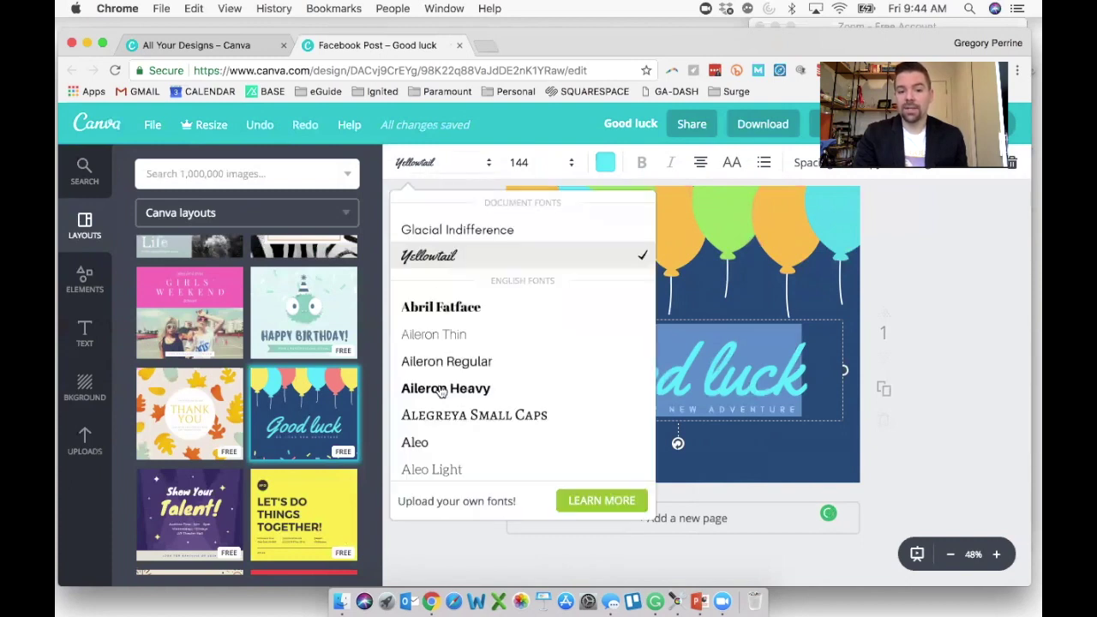
scroll(441, 390, down, 3)
scroll(441, 391, down, 1)
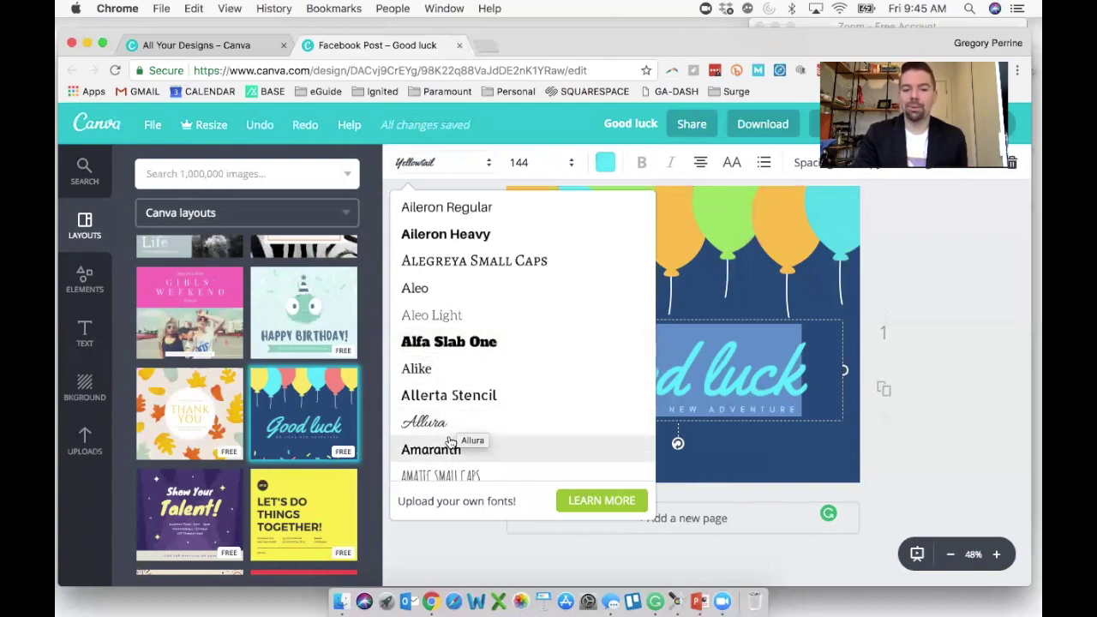
scroll(452, 439, down, 1)
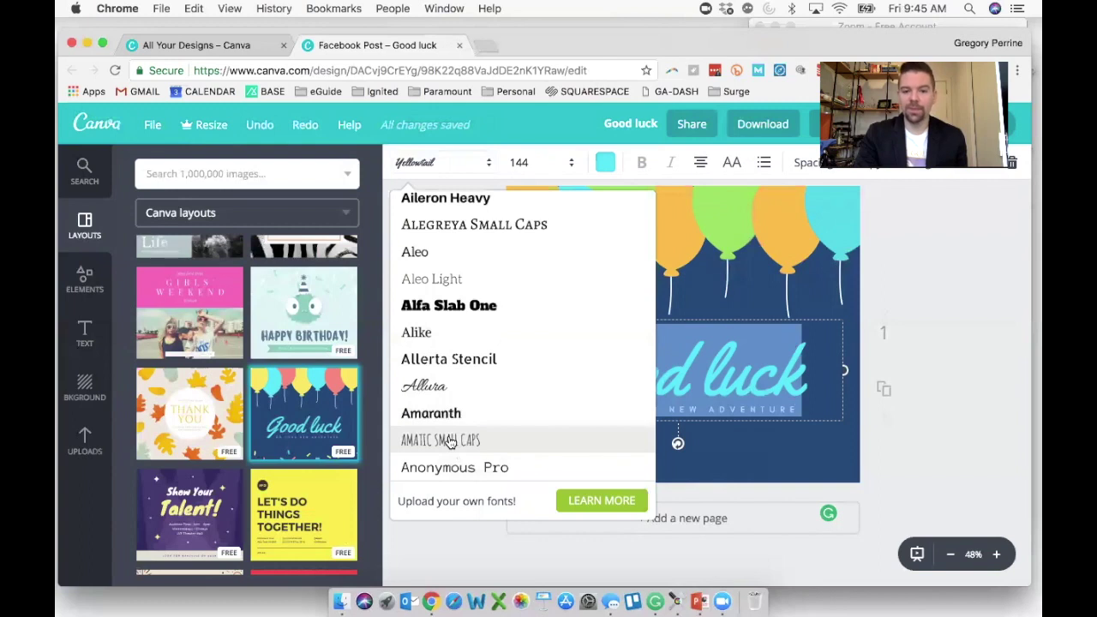
scroll(451, 441, down, 5)
scroll(452, 443, down, 2)
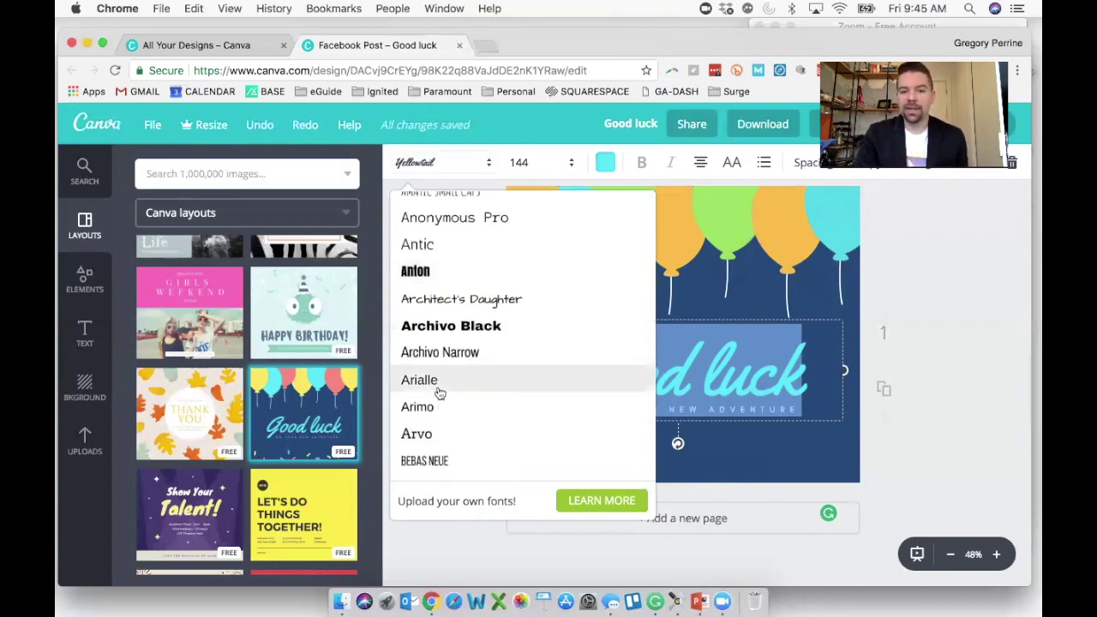
scroll(439, 392, down, 3)
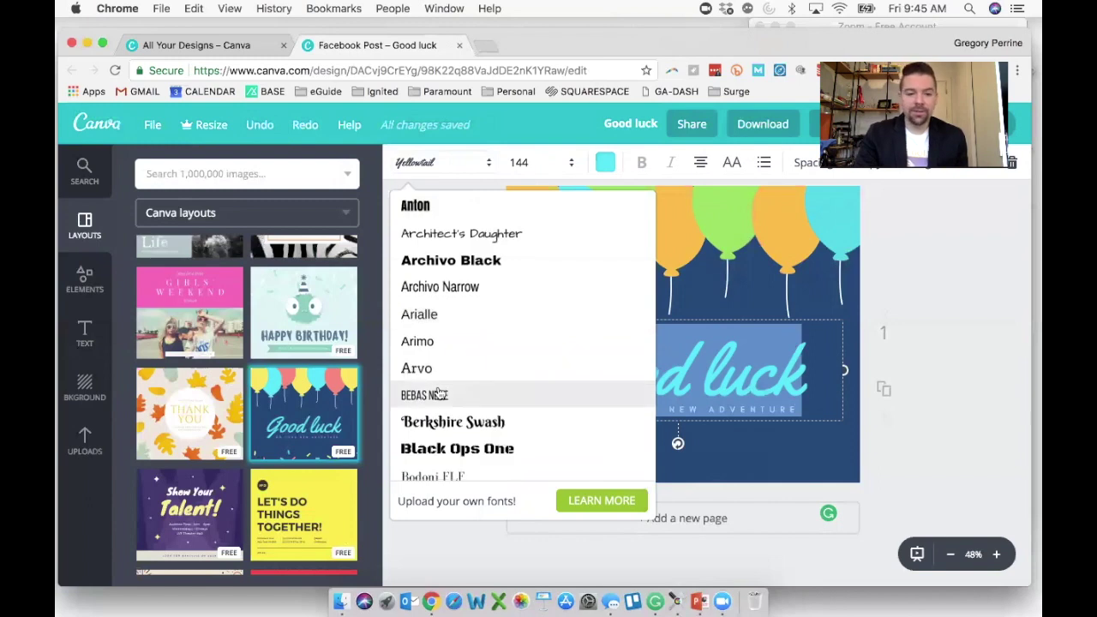
scroll(440, 393, down, 2)
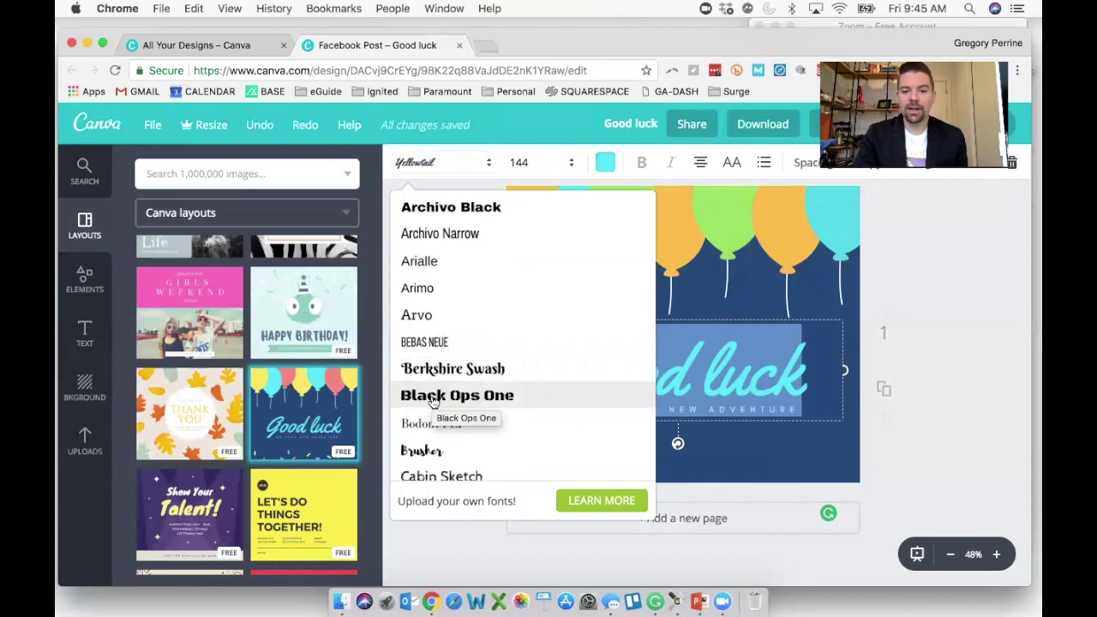
scroll(433, 402, down, 3)
scroll(433, 401, down, 7)
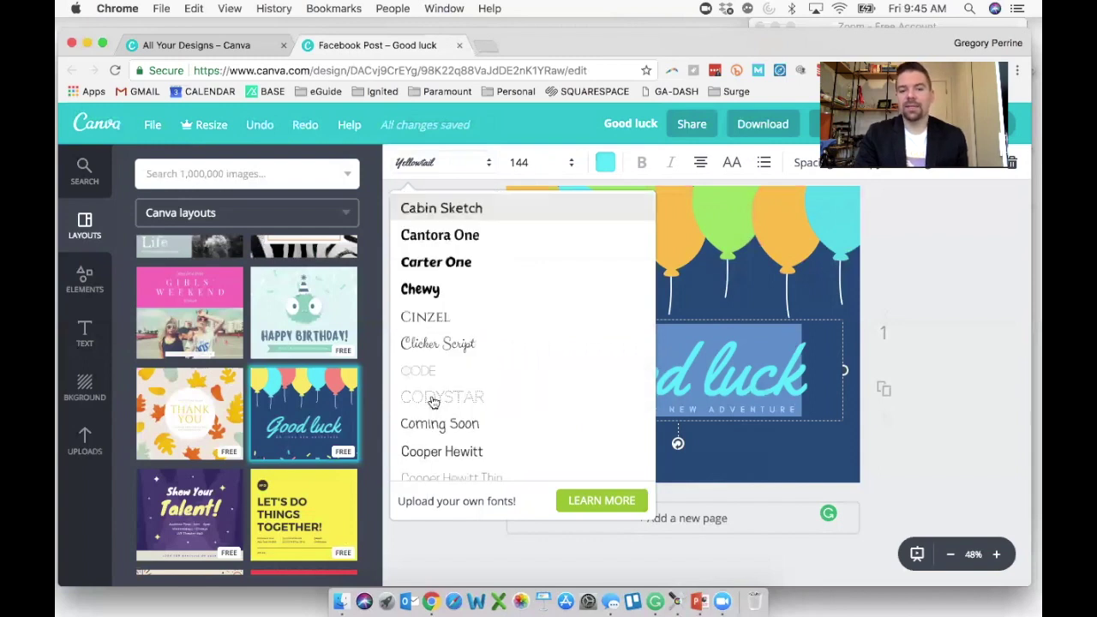
scroll(433, 401, down, 6)
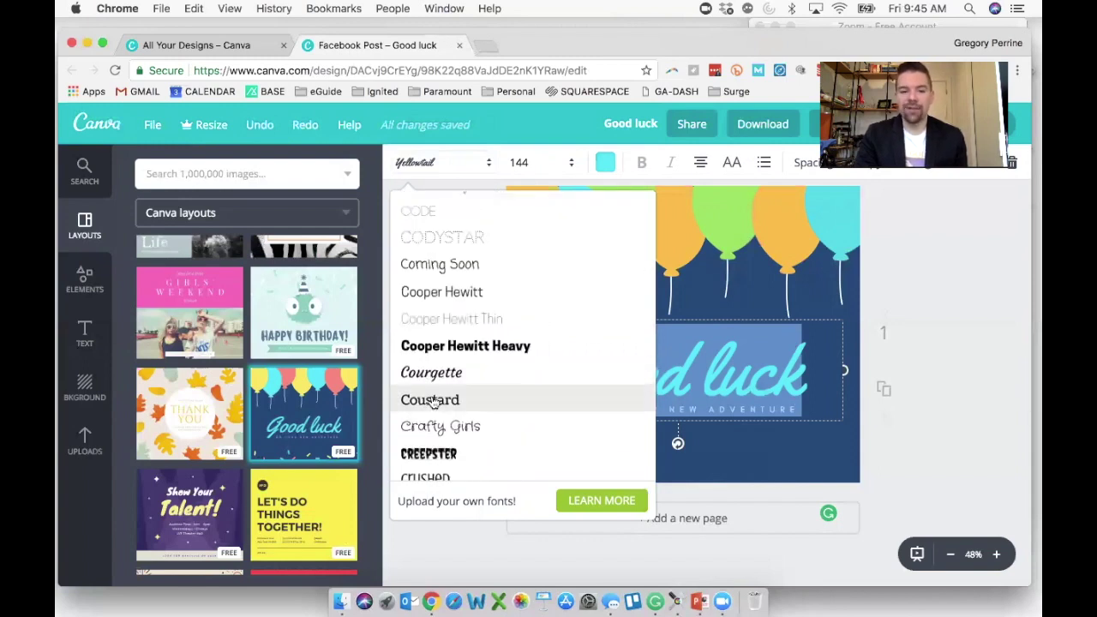
scroll(433, 401, down, 4)
scroll(432, 394, down, 4)
scroll(433, 392, down, 1)
scroll(433, 393, down, 6)
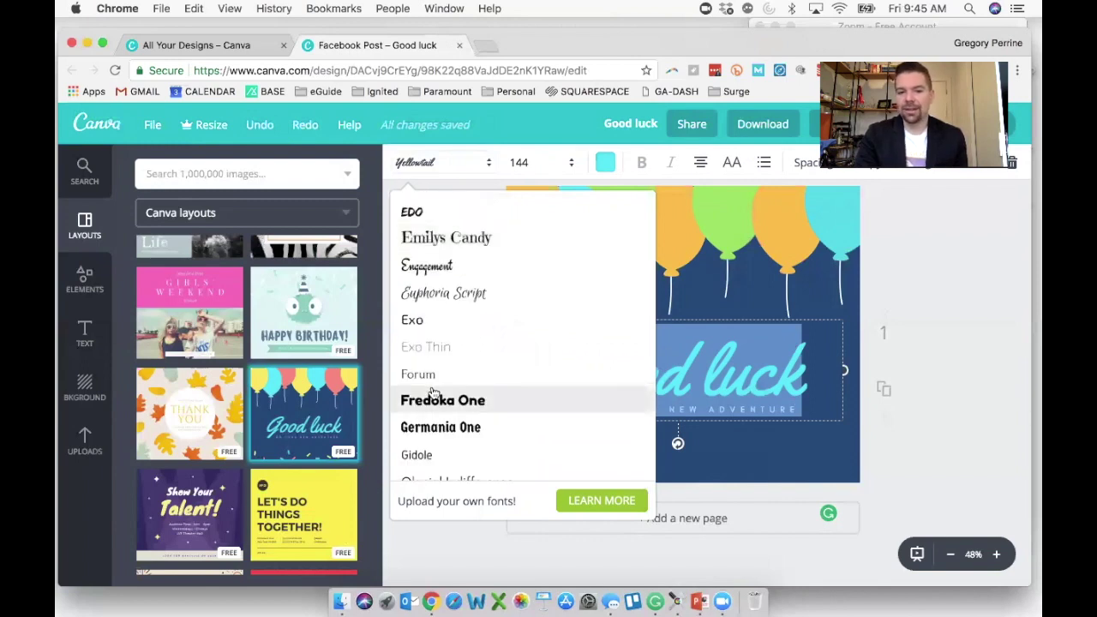
scroll(433, 390, down, 4)
click(426, 242)
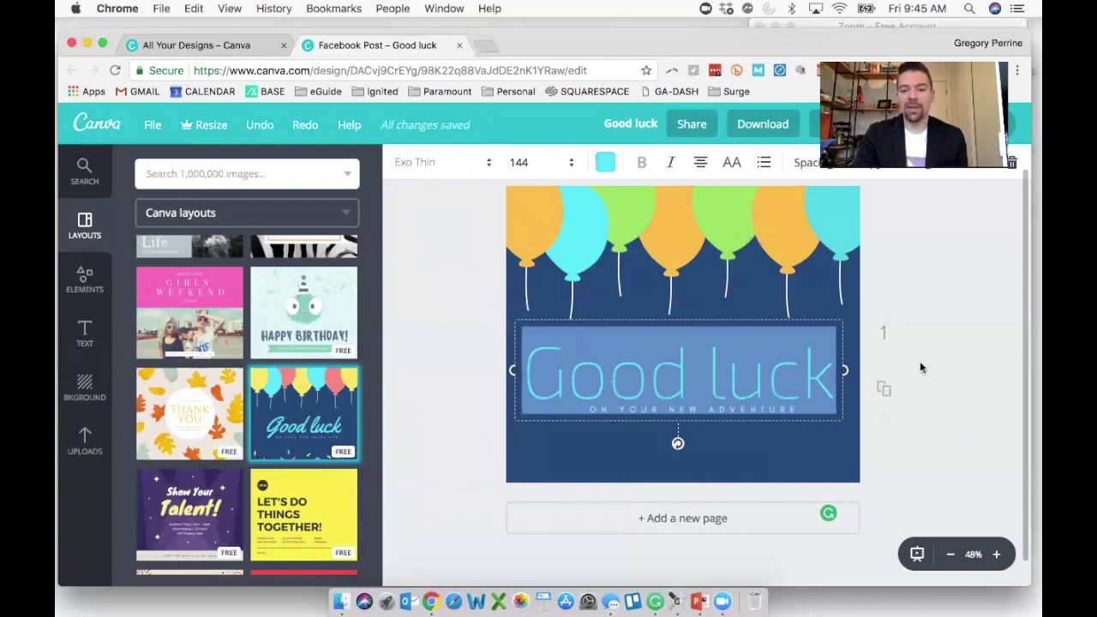
Move the "On your new adventure" subtitle down and slightly to the left to leave a gap beneath the heading
click(728, 409)
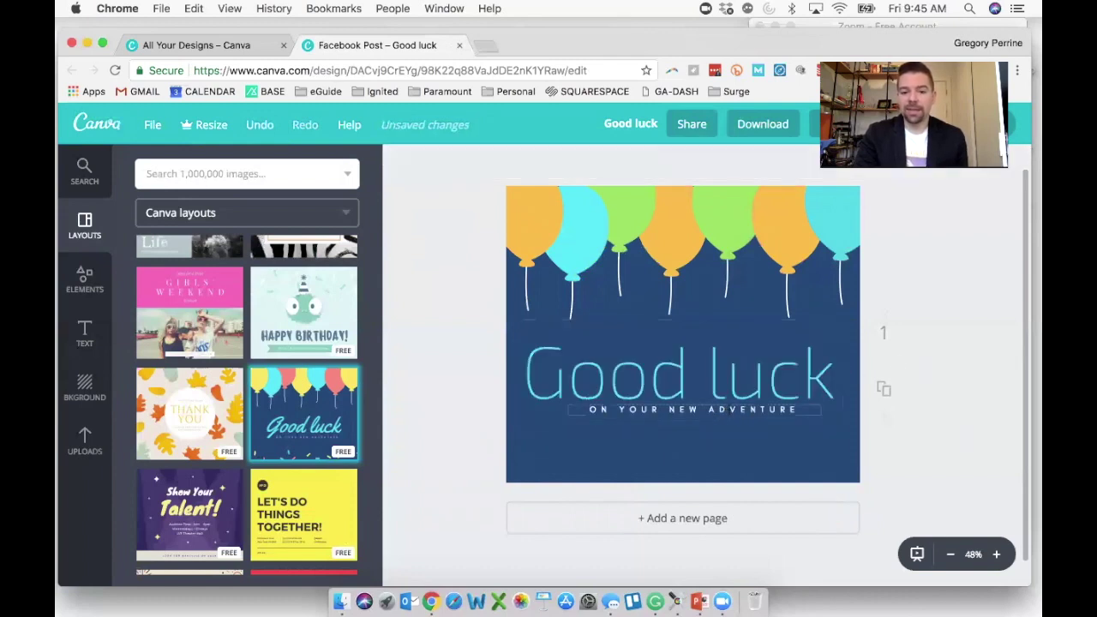
click(728, 414)
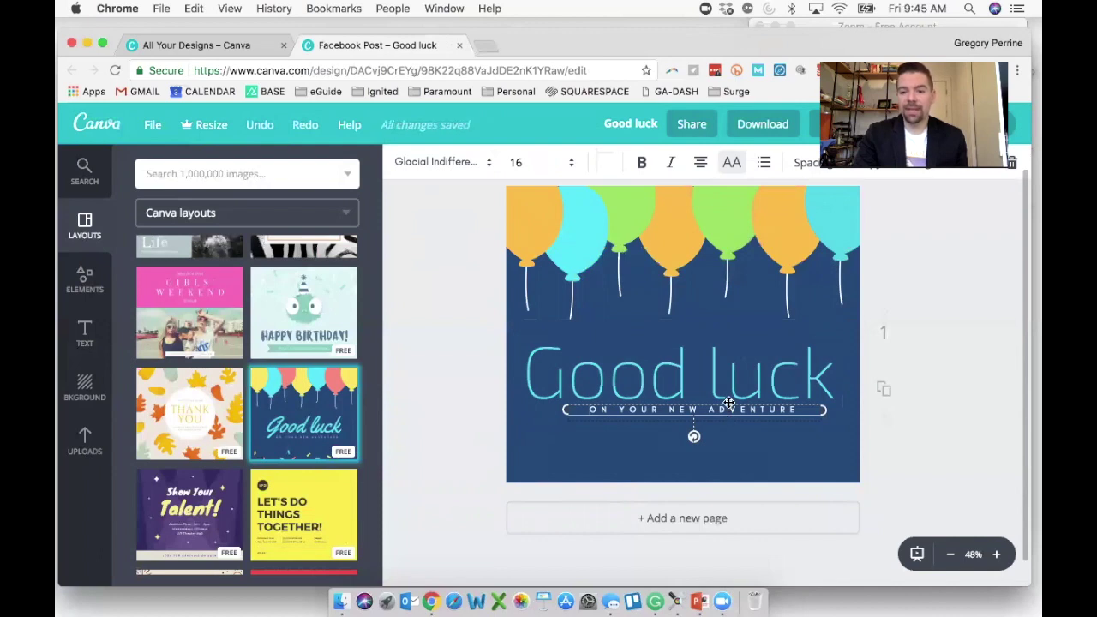
mouse_move(724, 410)
mouse_down()
mouse_move(711, 435)
mouse_move(721, 425)
mouse_up()
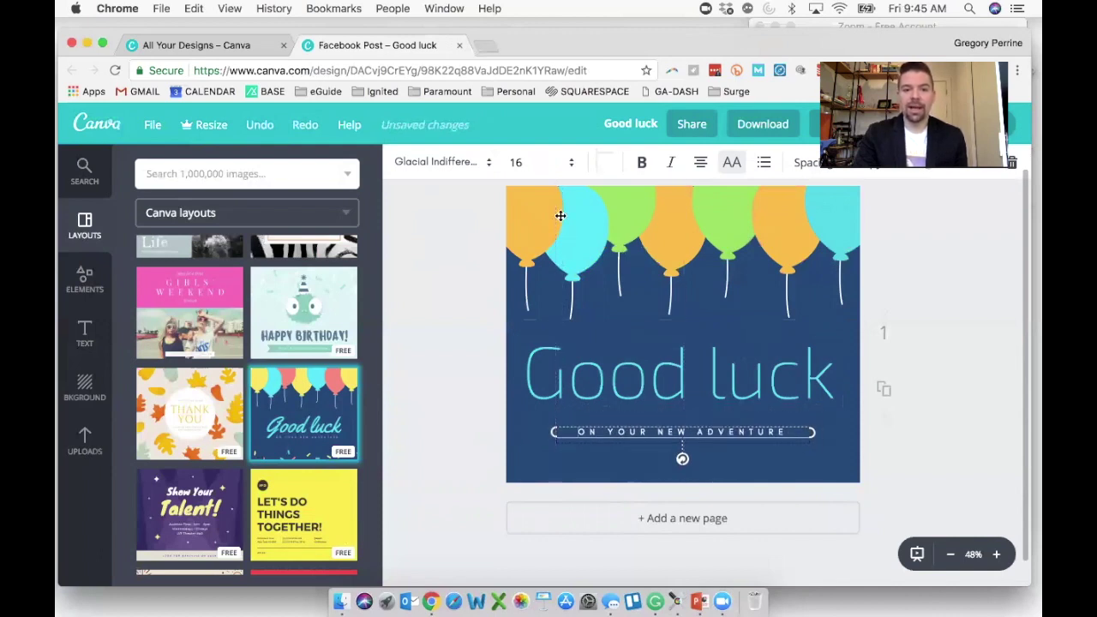
Set the "On your new adventure" subtitle's font size to 28 and color it orange from the default palette
click(557, 163)
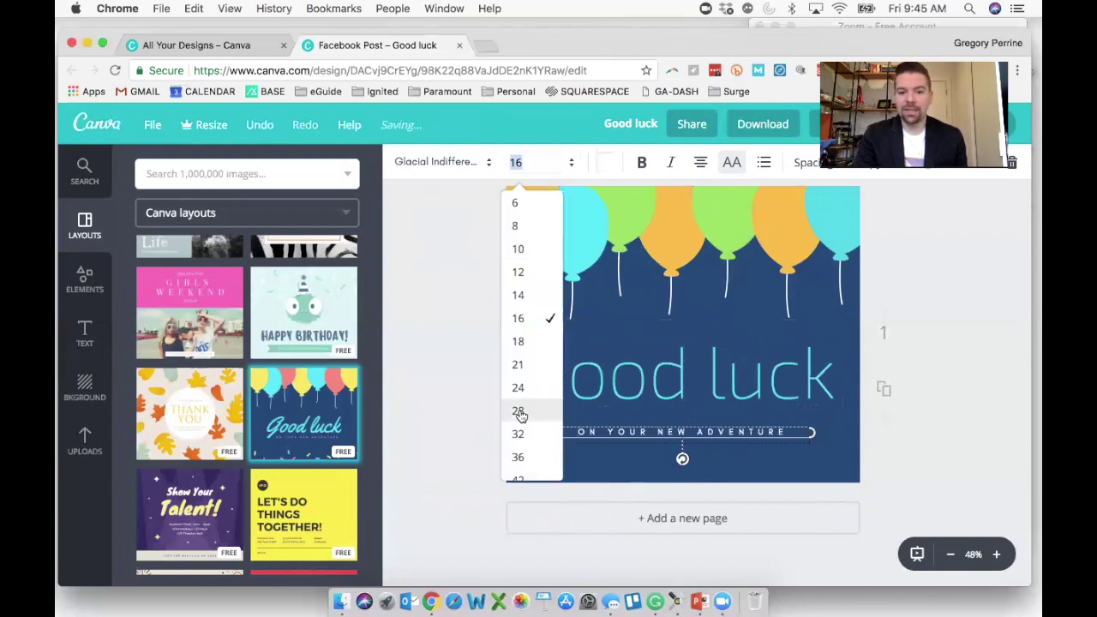
click(519, 412)
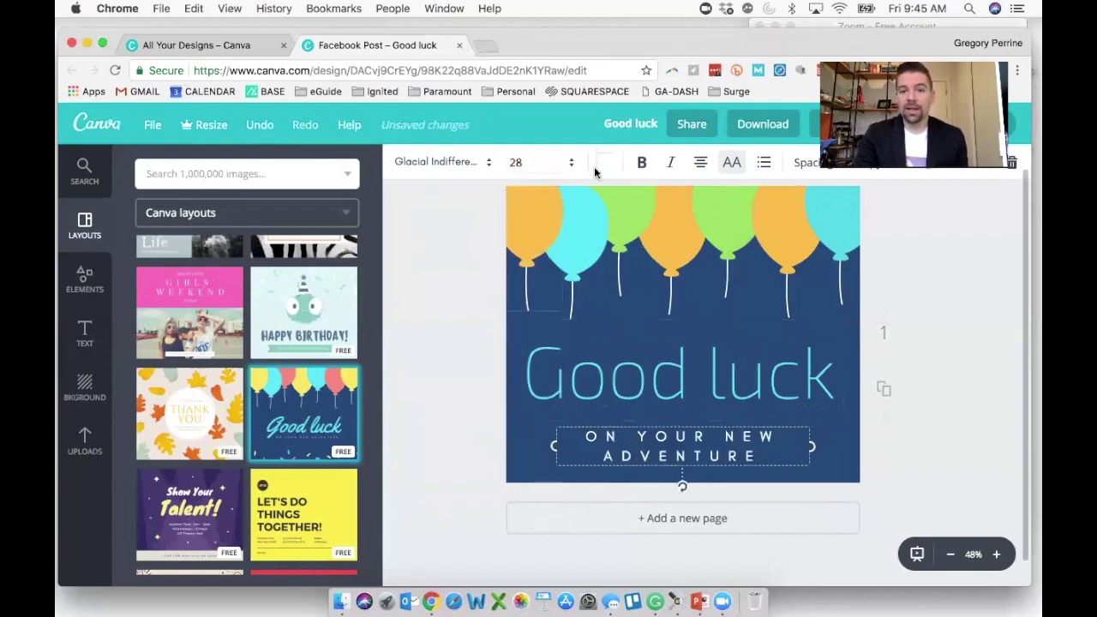
click(606, 164)
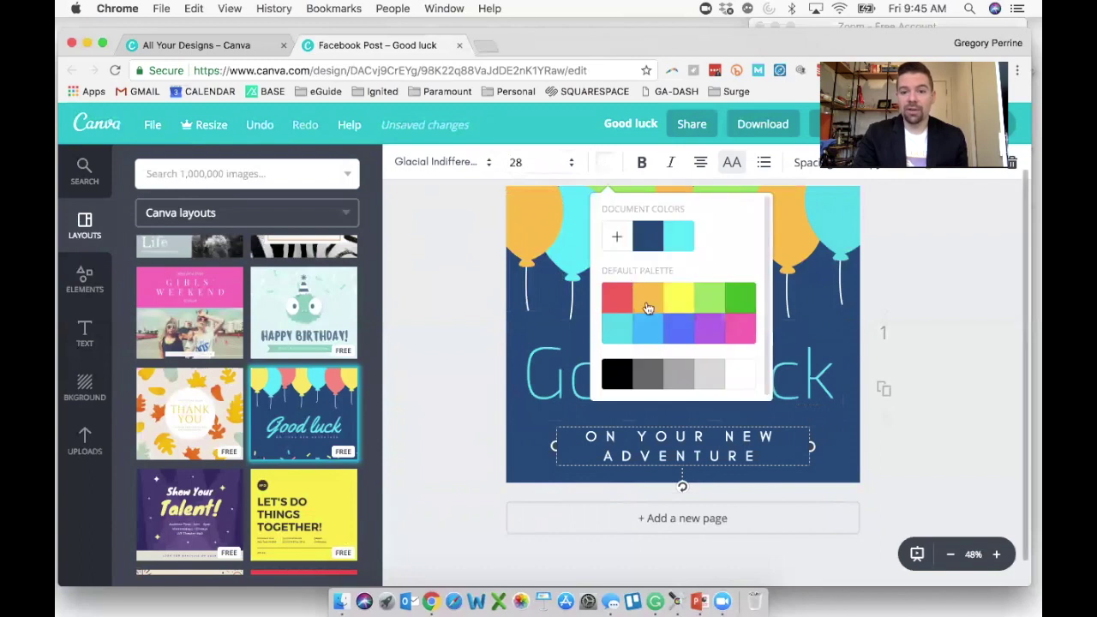
click(960, 321)
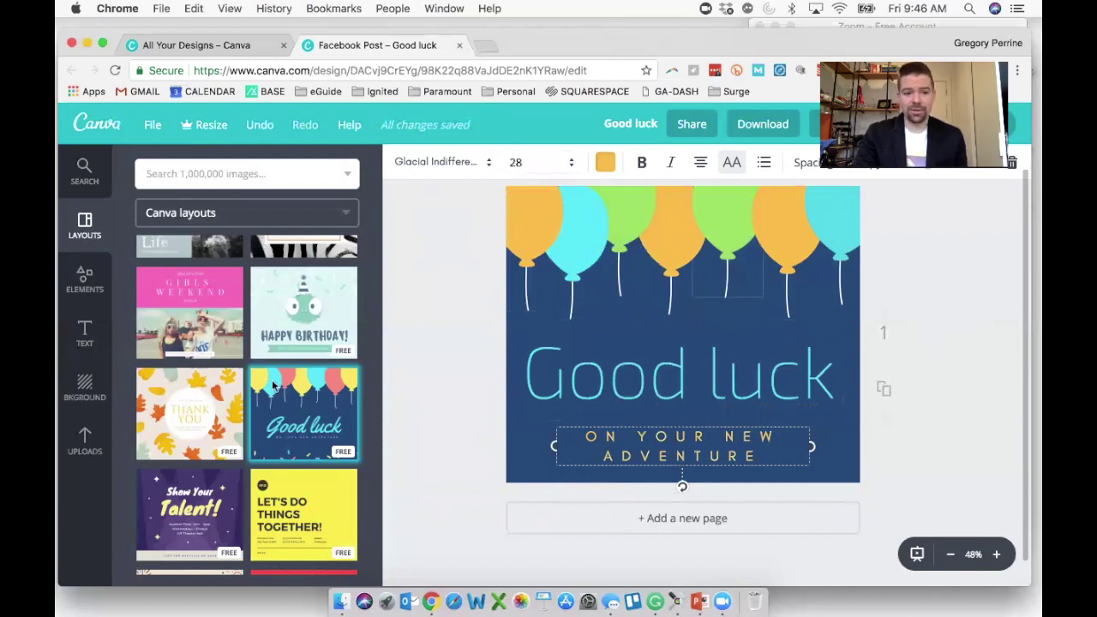
Add the uploaded round orange speech-bubble logo to the design, shrink it and center it above the "Good luck" heading
click(85, 437)
drag(166, 491, 690, 315)
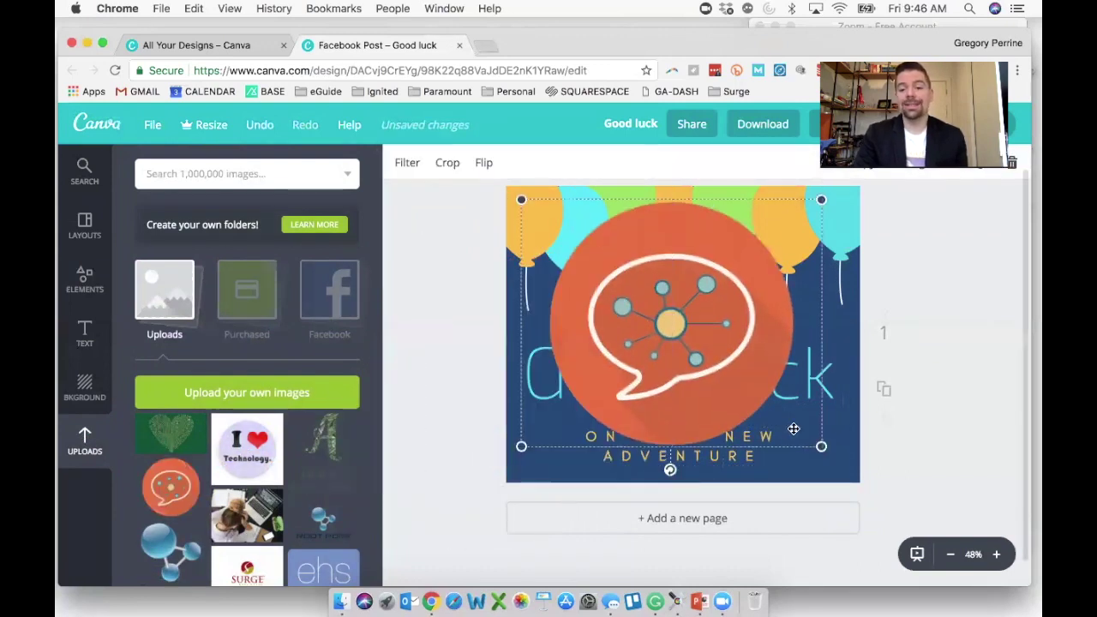
drag(821, 446, 704, 350)
drag(658, 318, 669, 289)
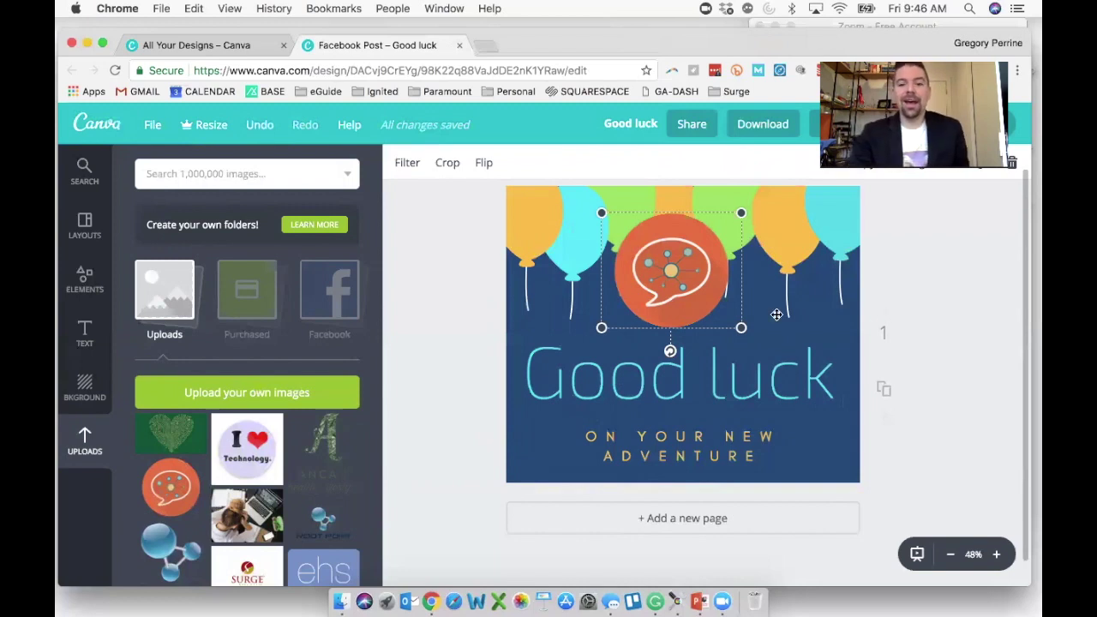
click(895, 285)
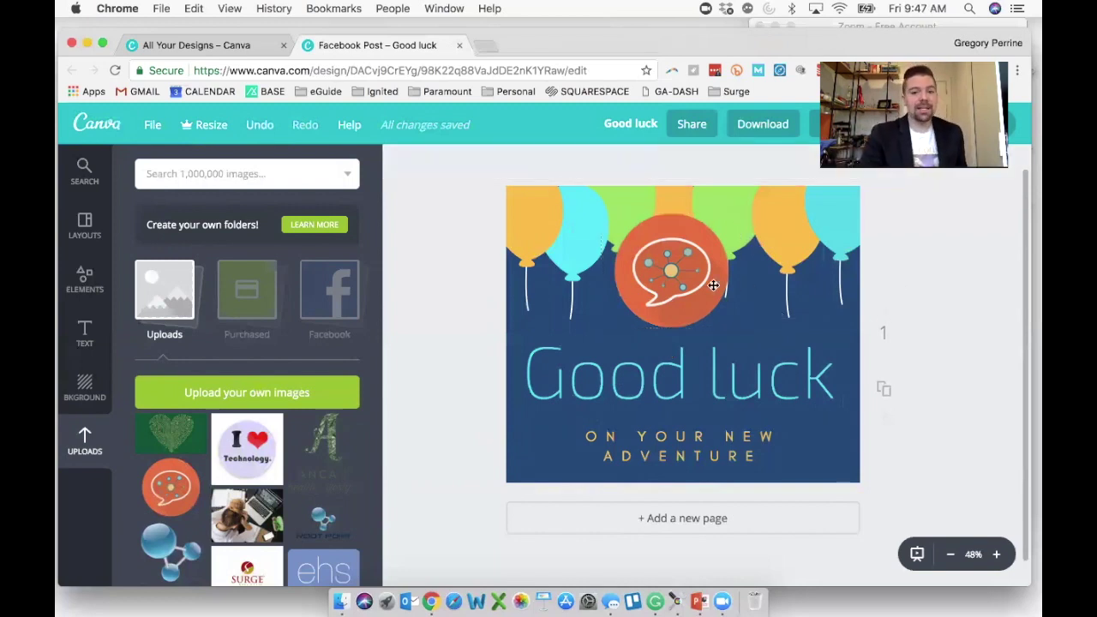
drag(676, 286, 683, 286)
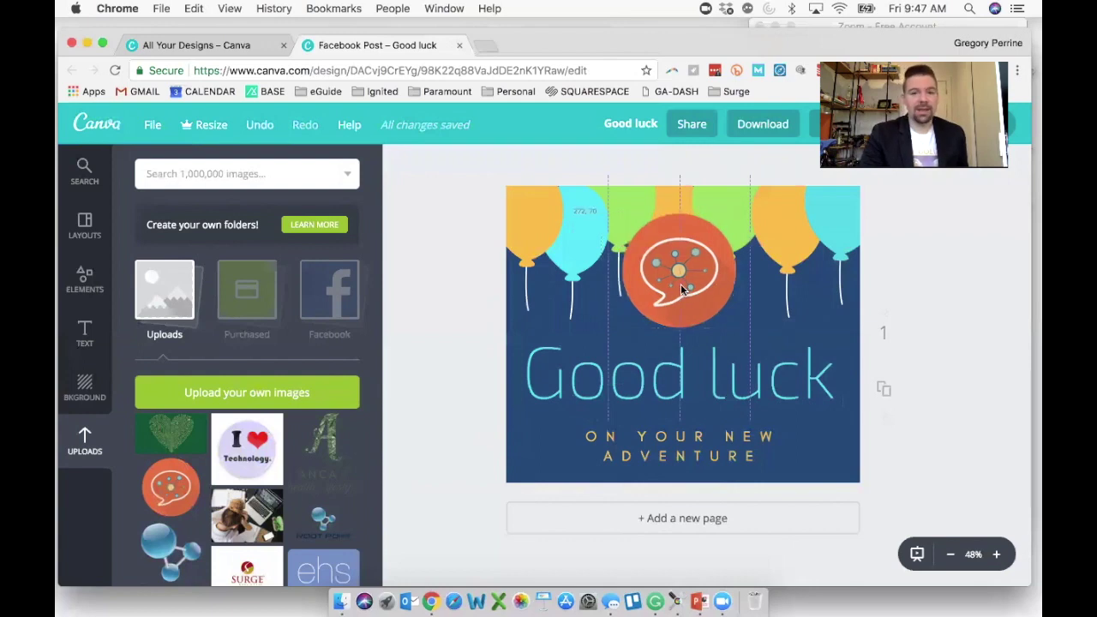
click(667, 257)
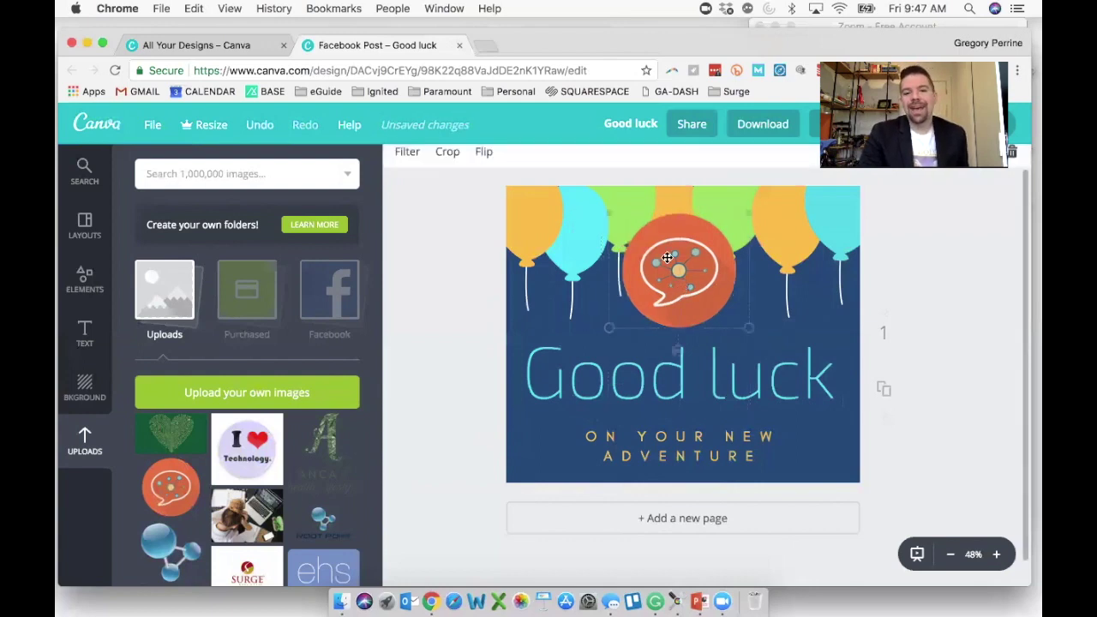
Examine the custom color wheel and color code field for the leftmost orange balloon, keeping its current color
click(523, 211)
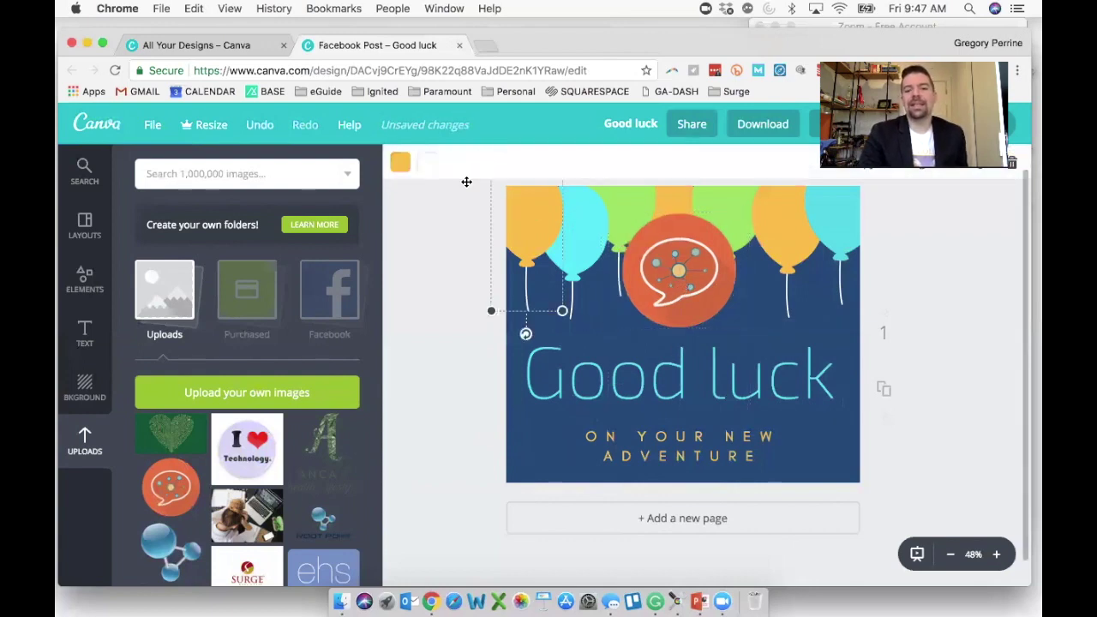
click(400, 162)
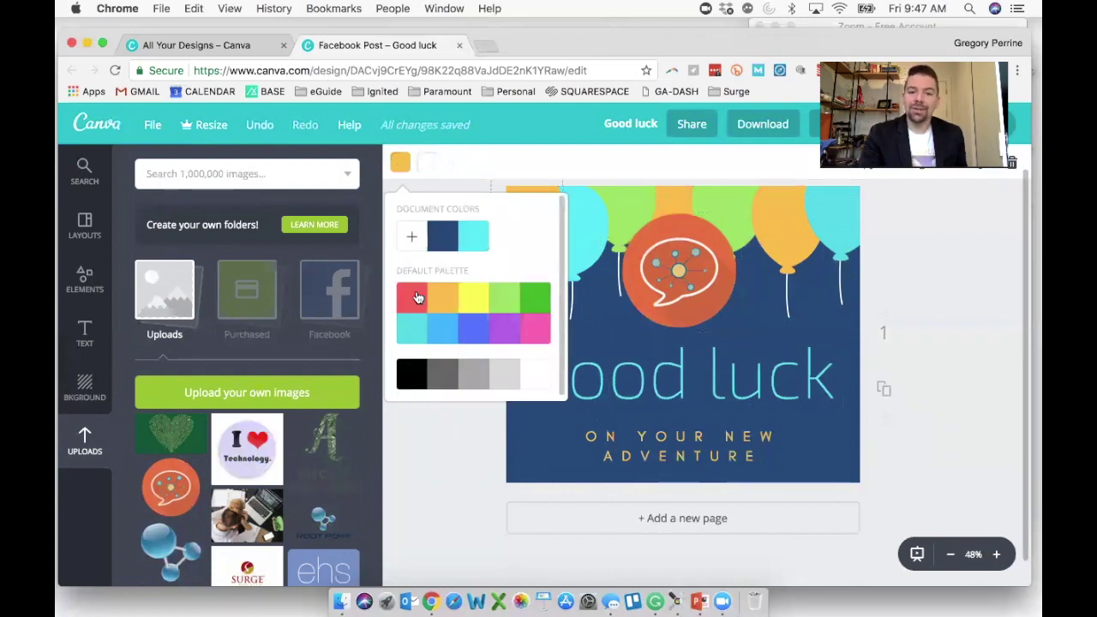
click(410, 240)
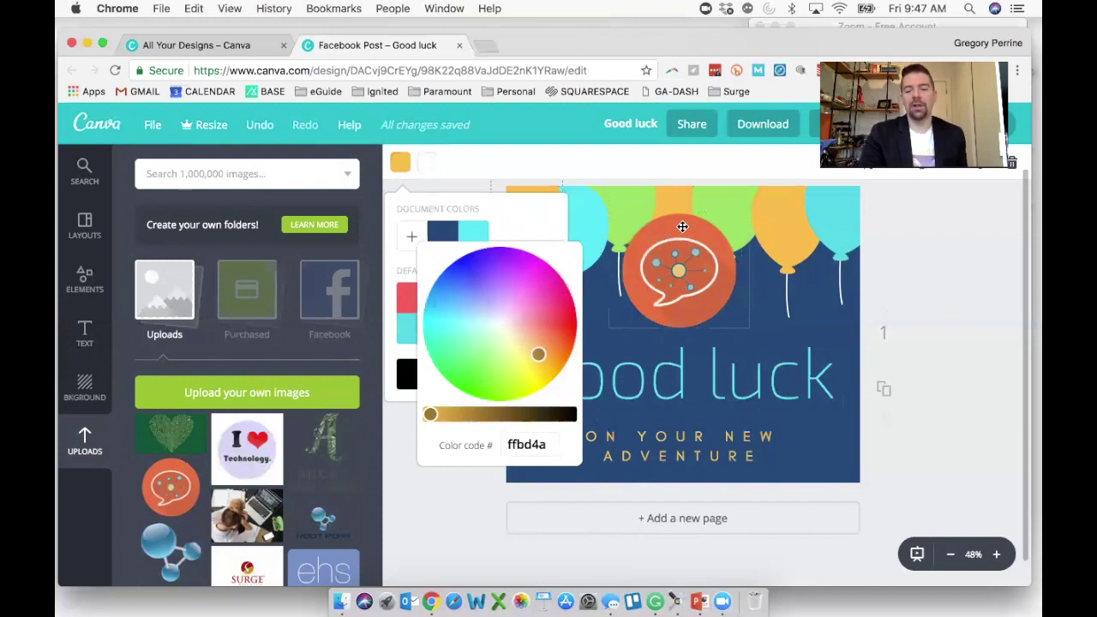
click(933, 230)
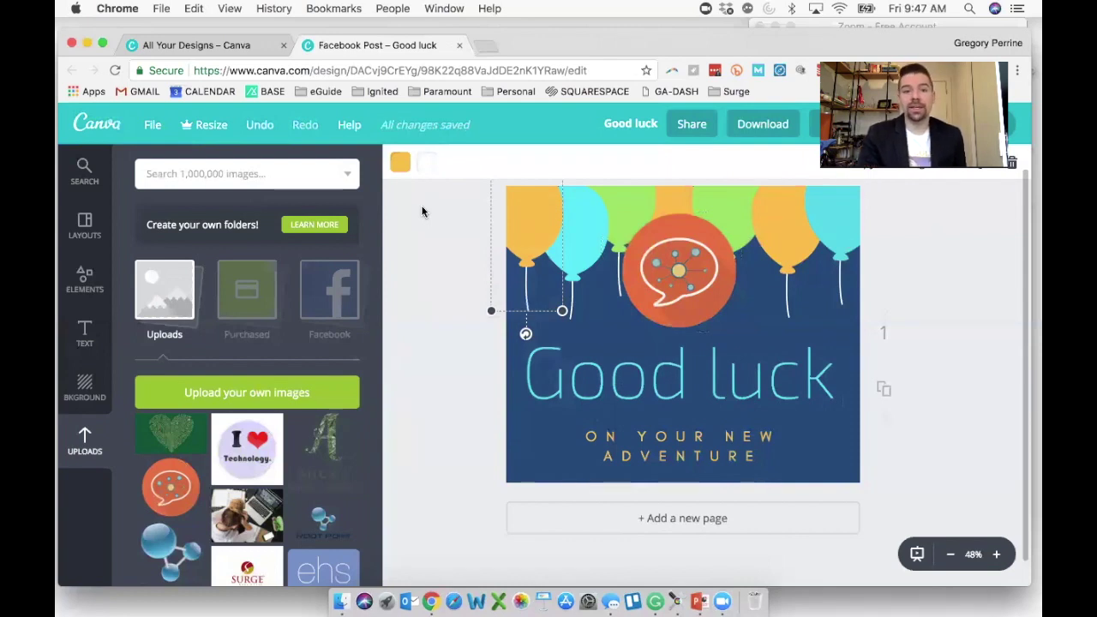
click(400, 162)
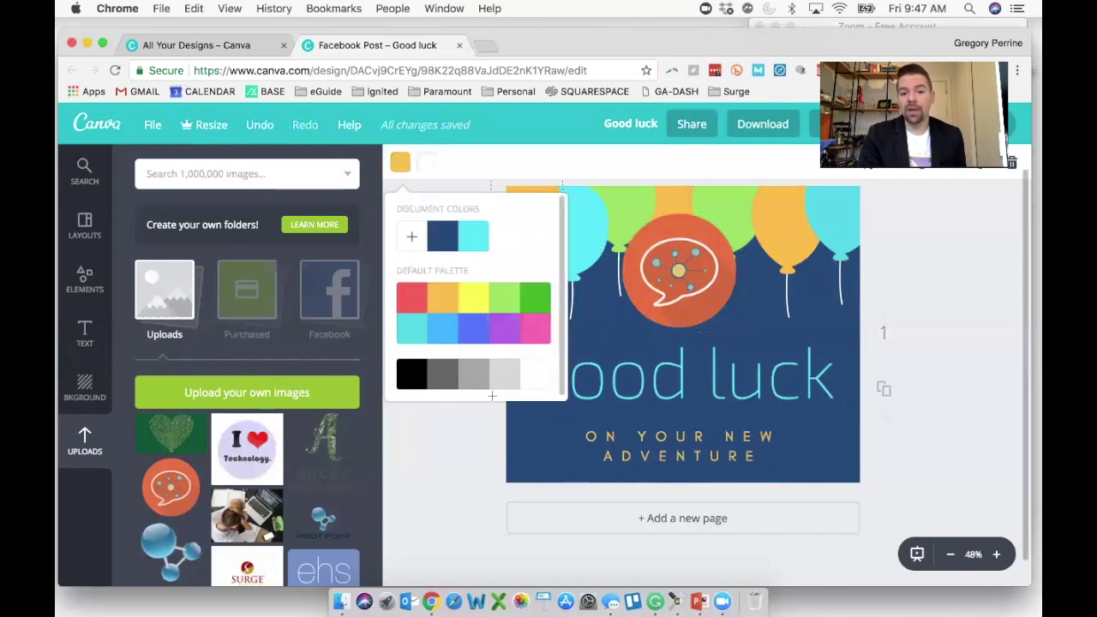
click(413, 234)
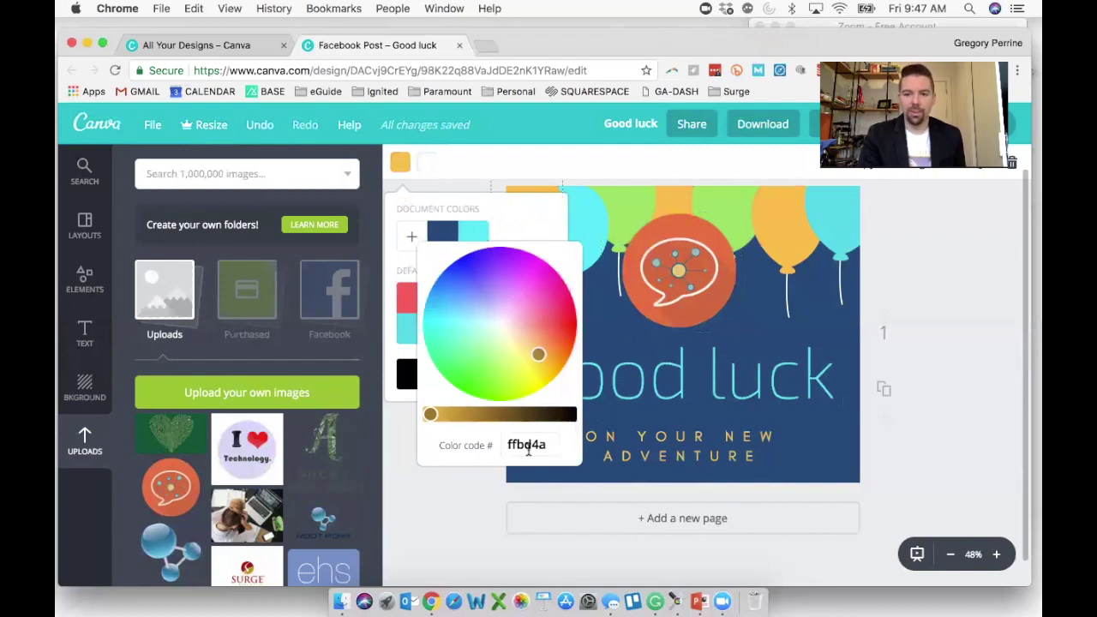
click(948, 337)
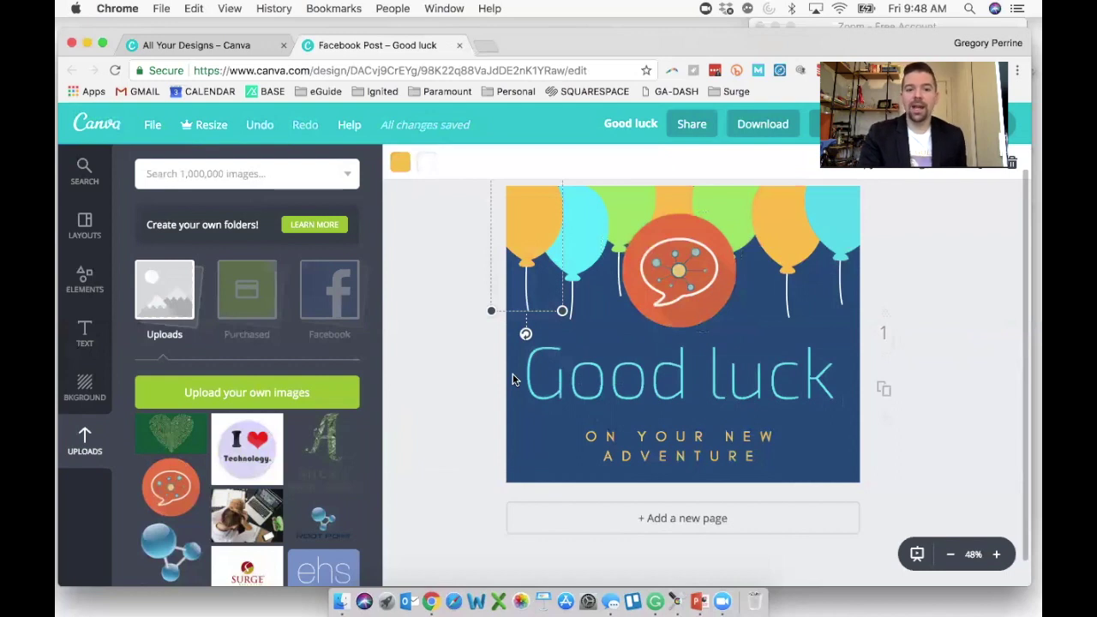
Bring back the Canva layouts beside the design and uncover the sharing and download controls
click(75, 223)
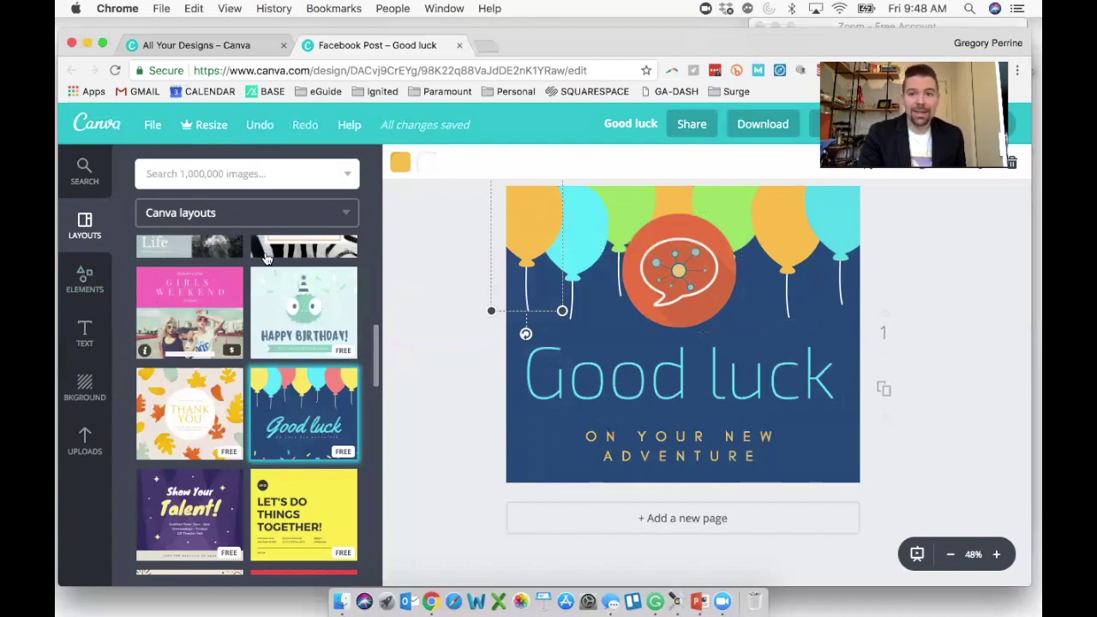
drag(942, 45, 322, 43)
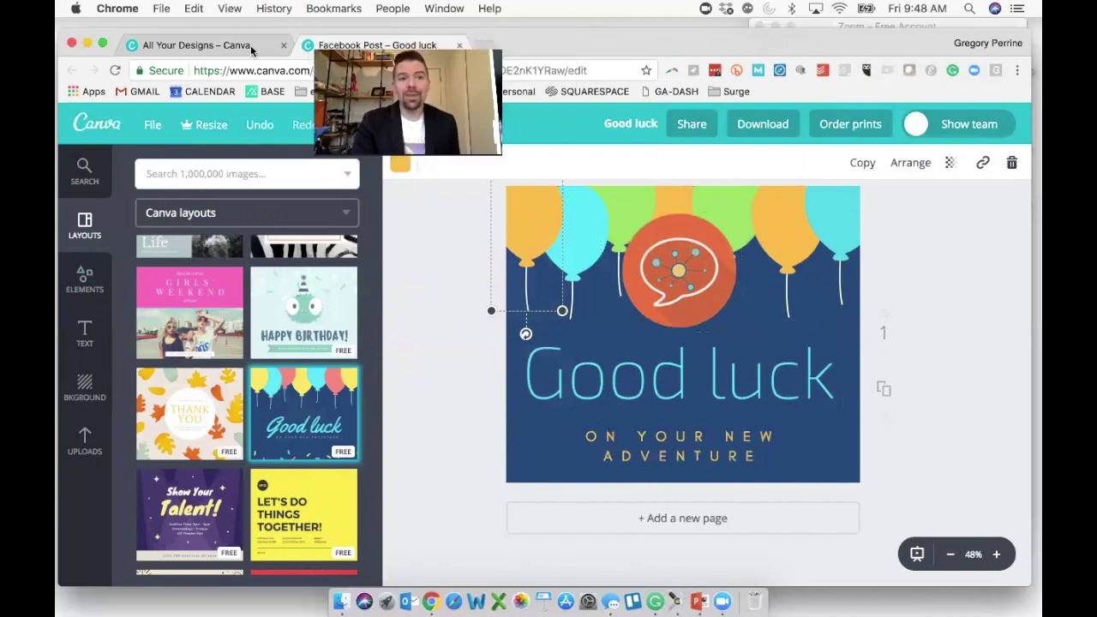
Review the design's download file type options and its sharing settings, then close them without downloading or sharing
click(755, 126)
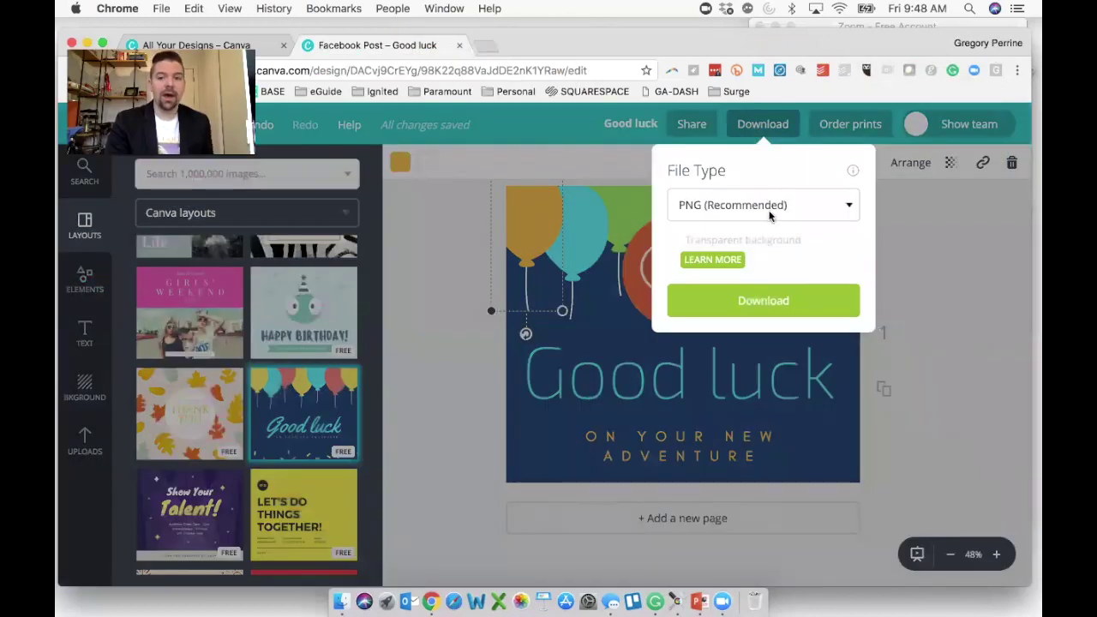
click(693, 129)
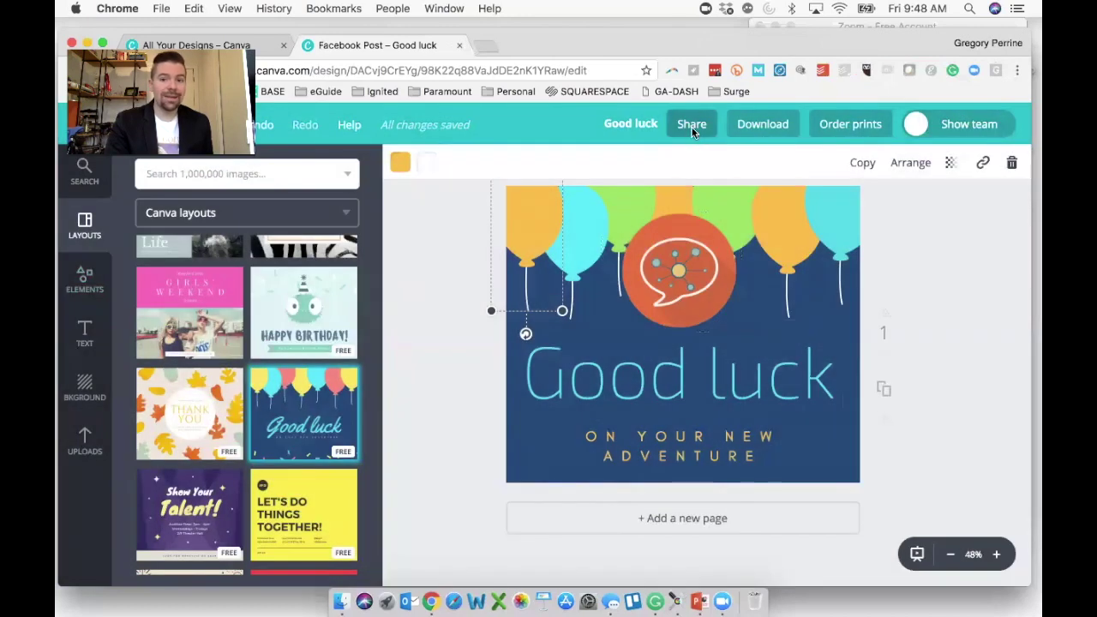
click(691, 127)
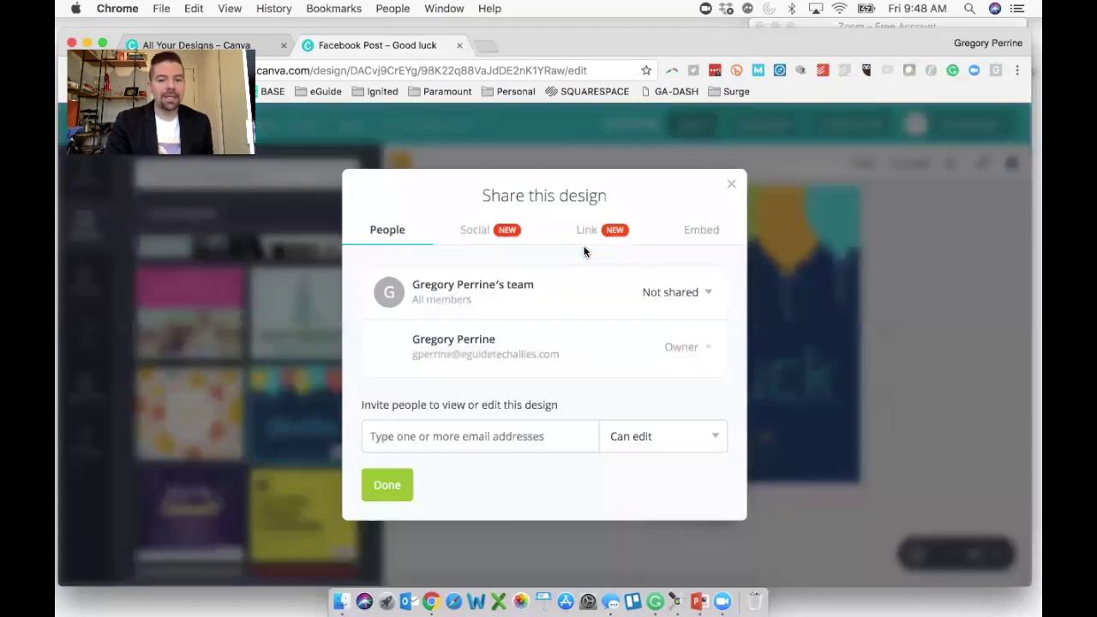
click(732, 186)
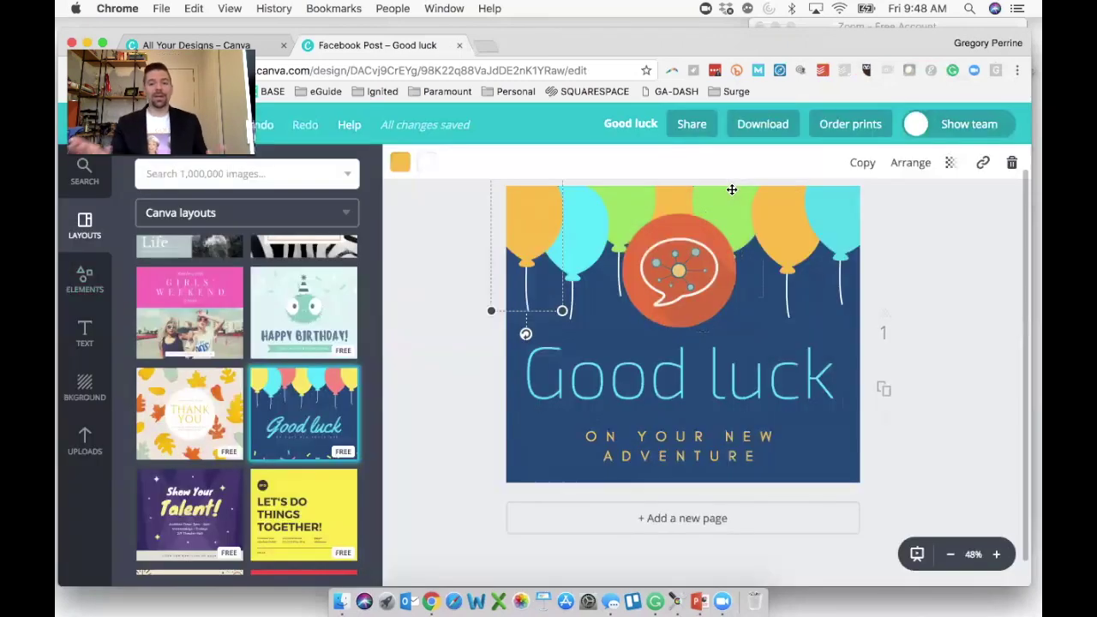